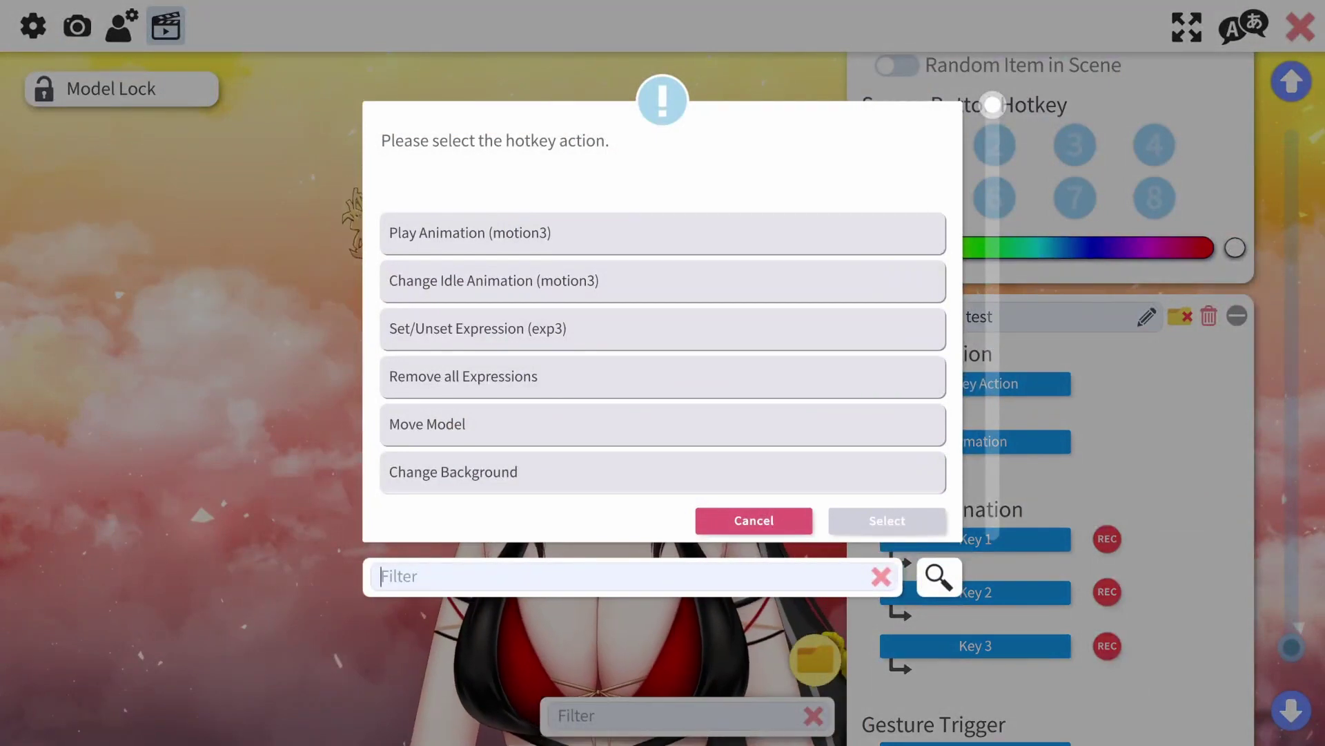
- Set the Center test hotkey's action to Move Model and record the model's current position for it
type("move")
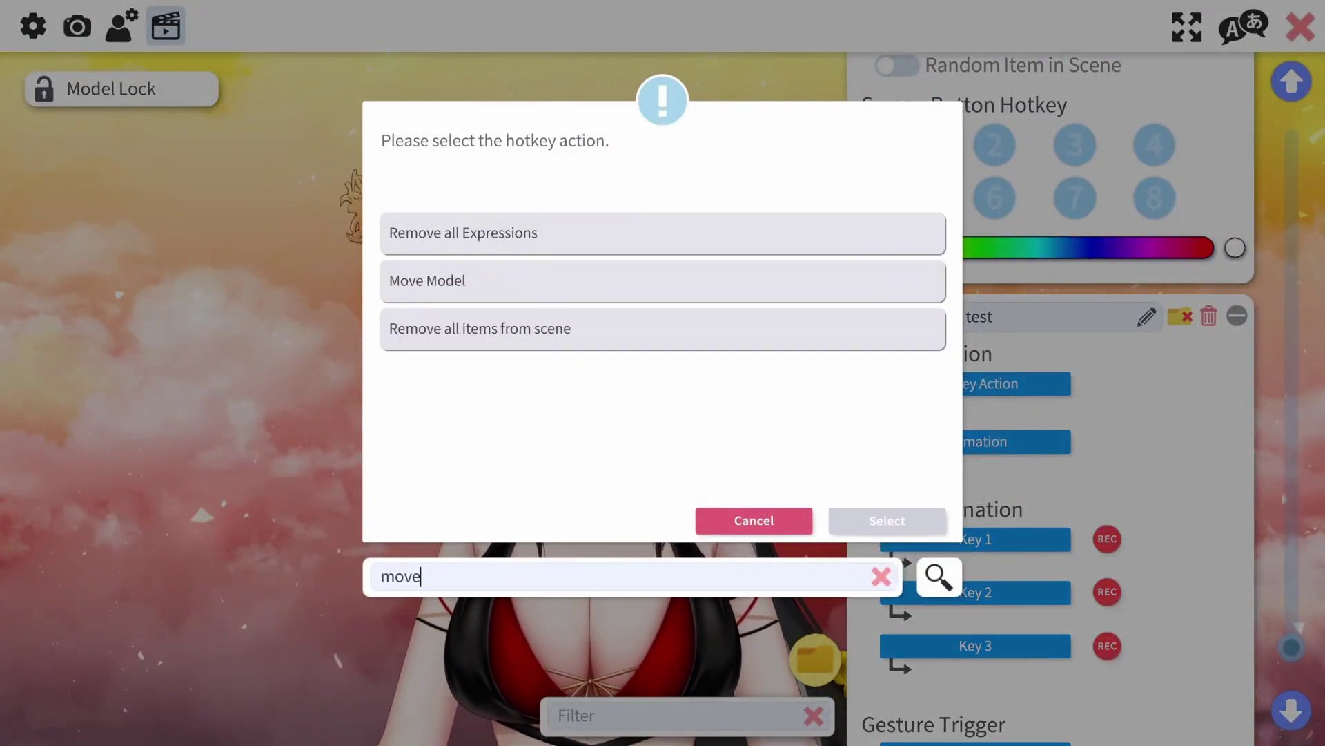
left_click(662, 281)
left_click(887, 521)
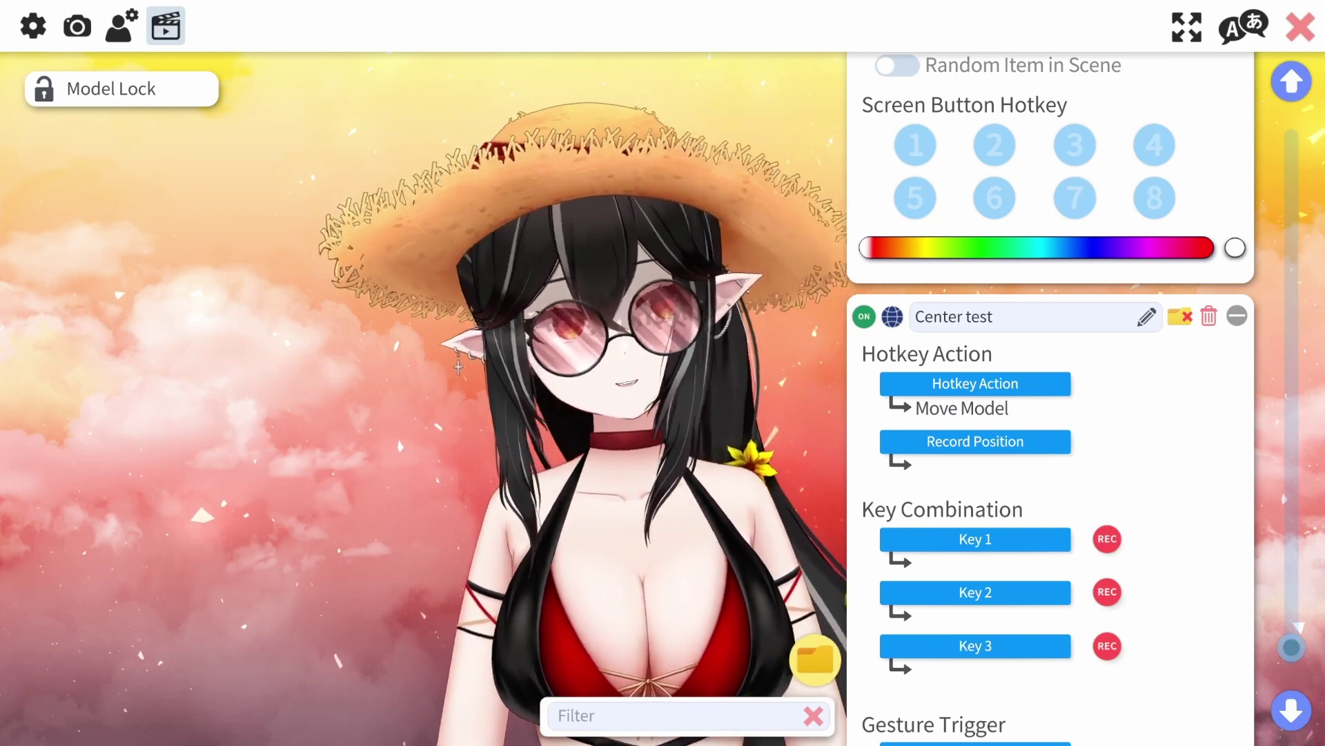
left_click(976, 441)
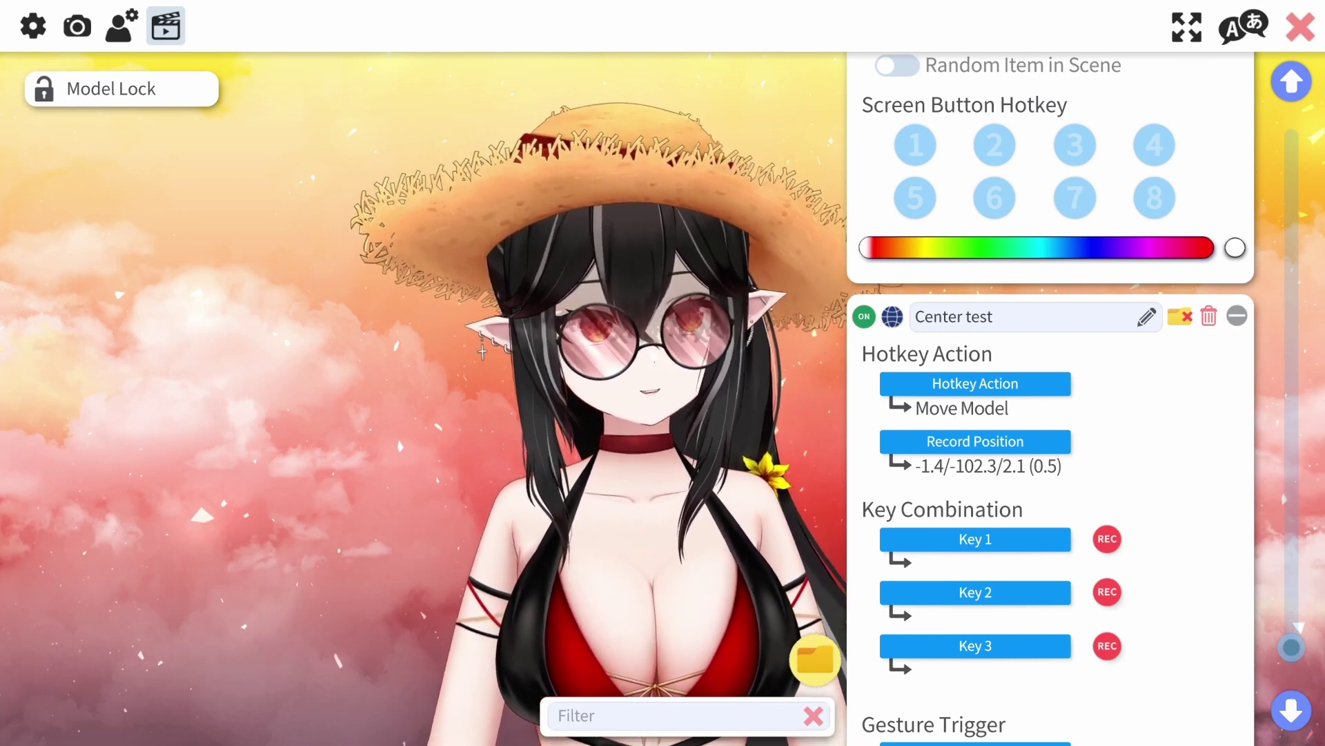
- Assign Numpad8 as the first key in the Center test hotkey's key combination
left_click(974, 539)
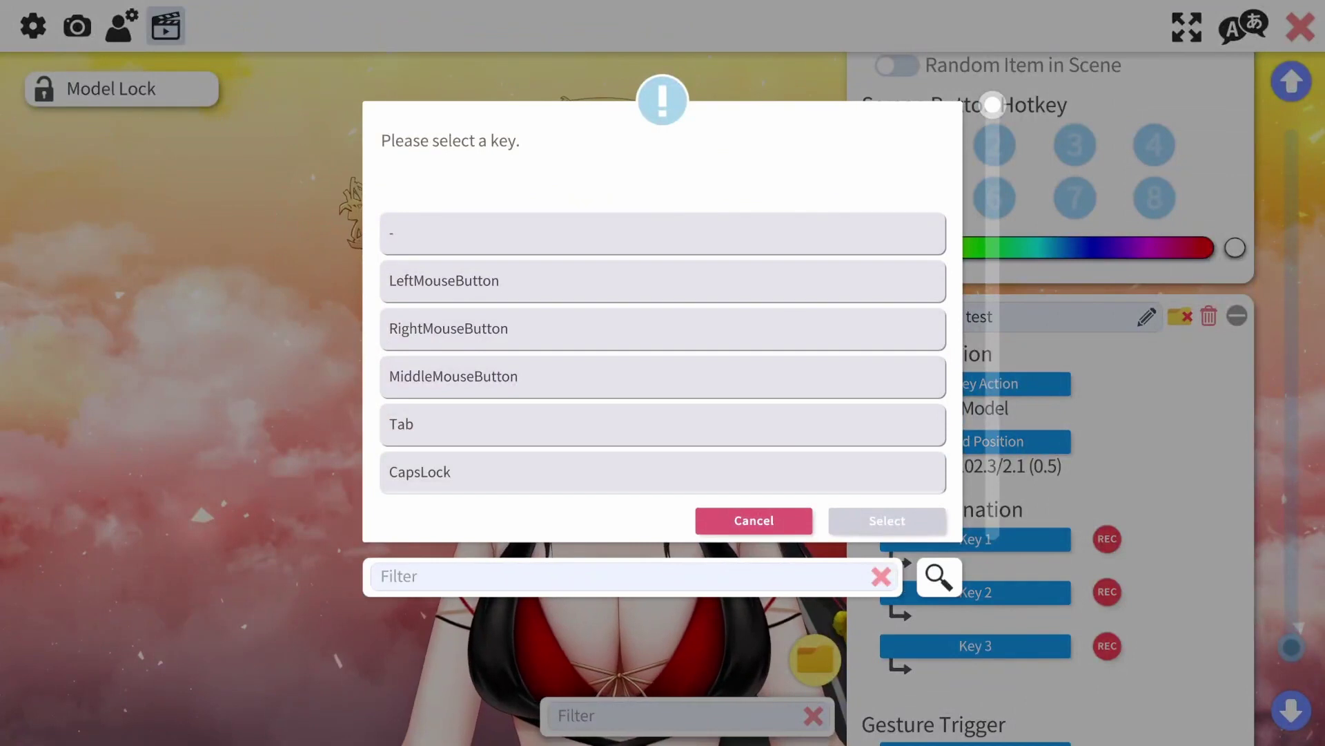
type("num")
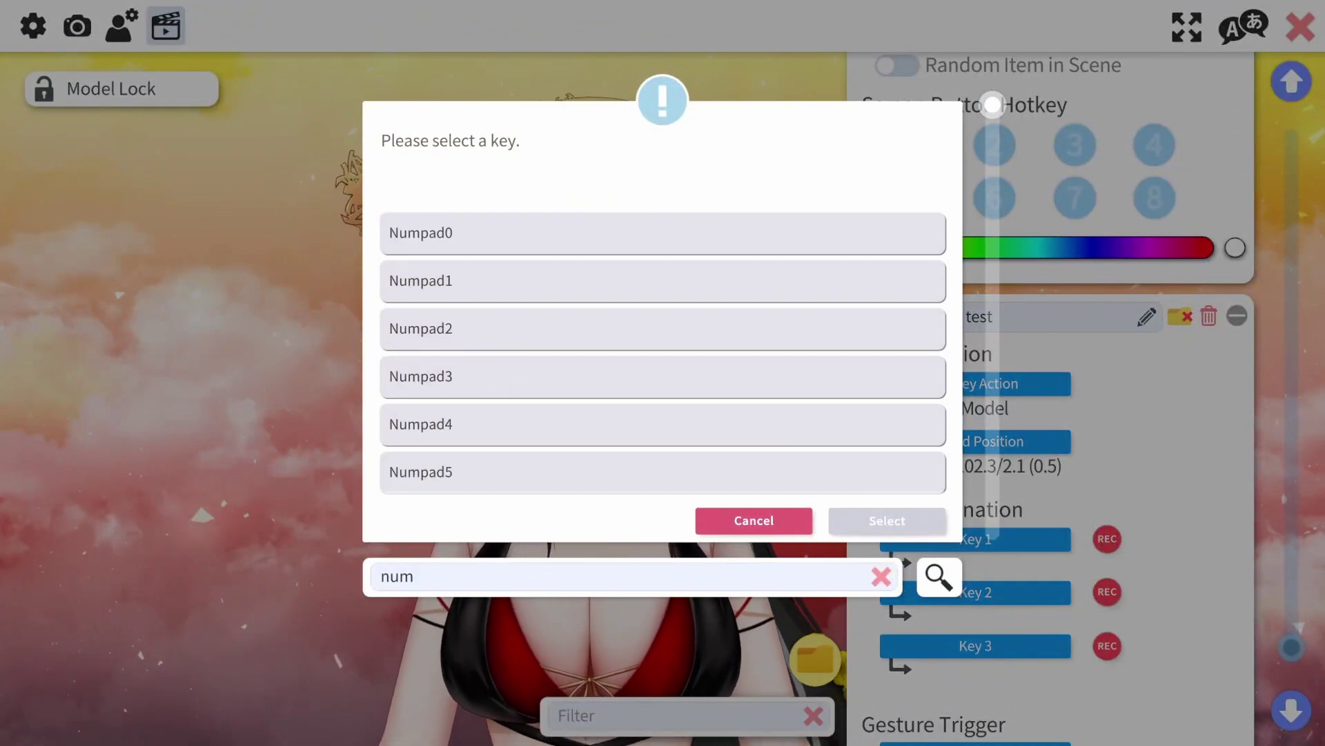
type("8")
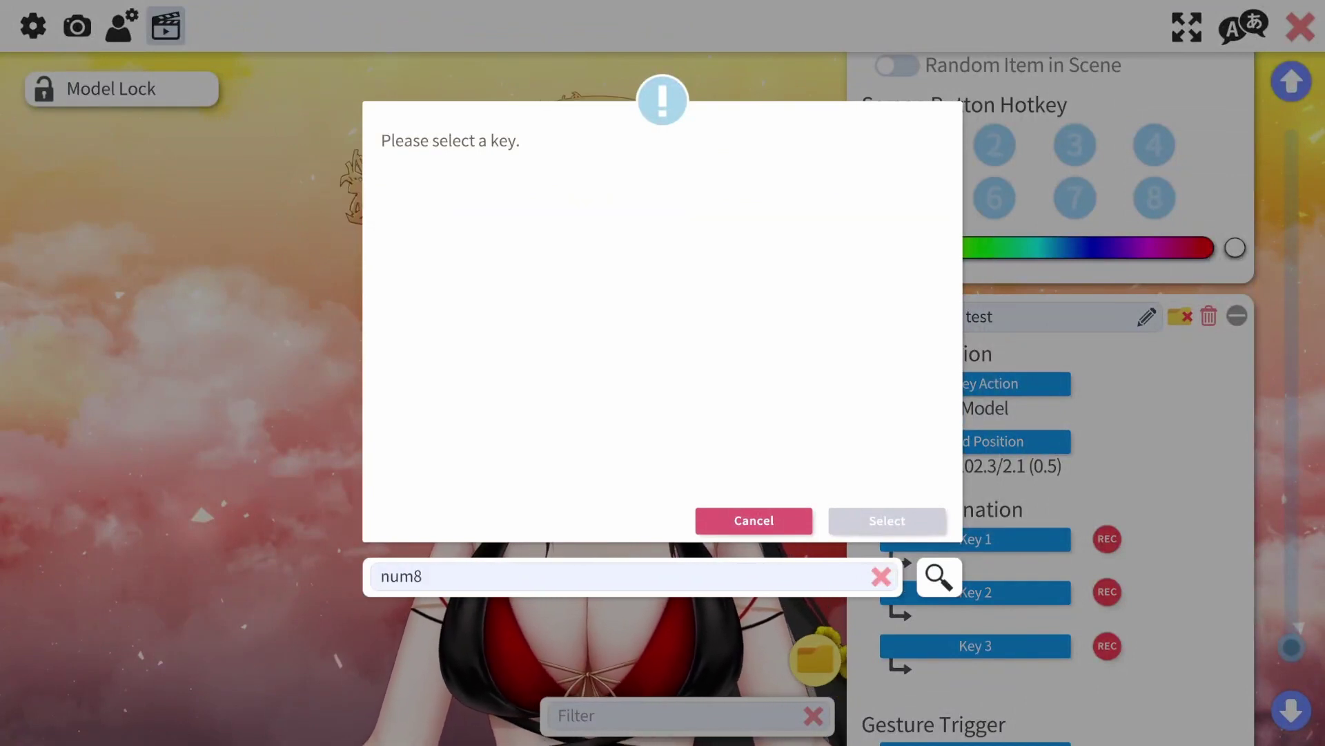
key("BackSpace")
scroll(662, 354, "down", 3)
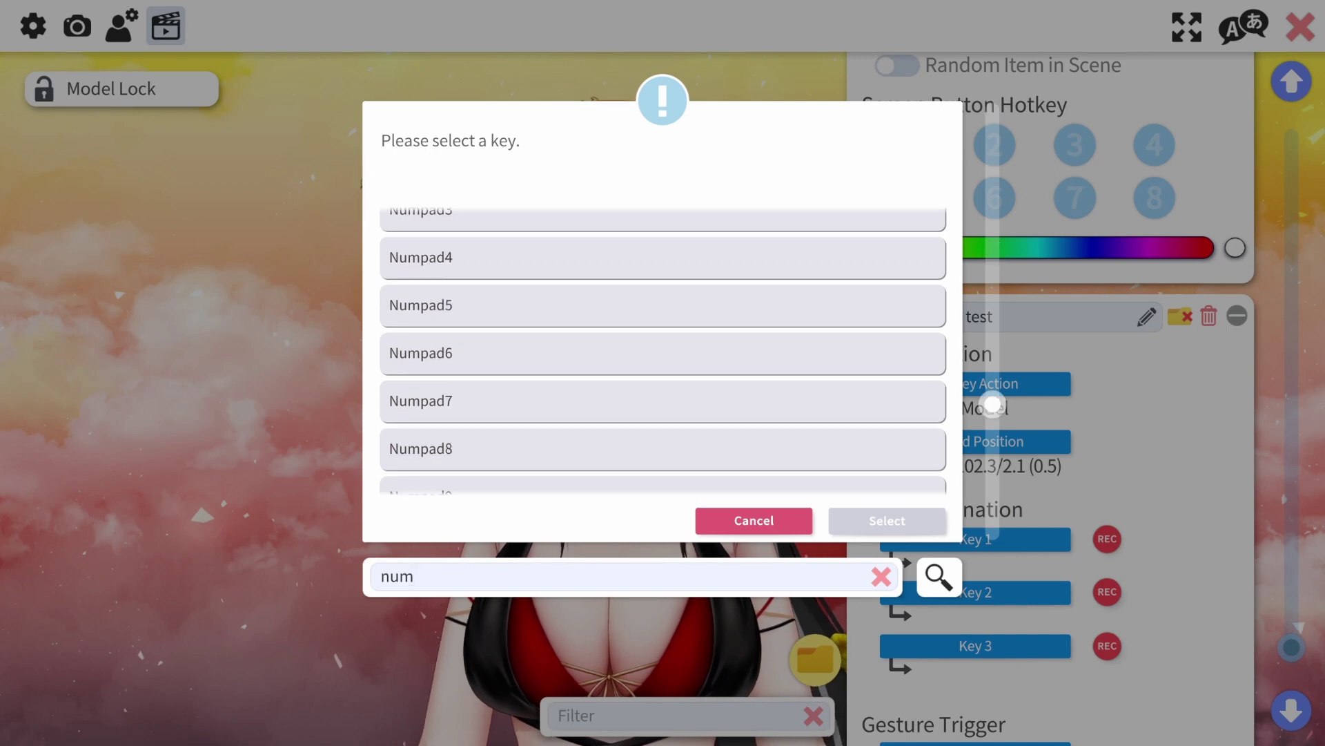
left_click(663, 449)
left_click(888, 521)
scroll(1050, 442, "down", 6)
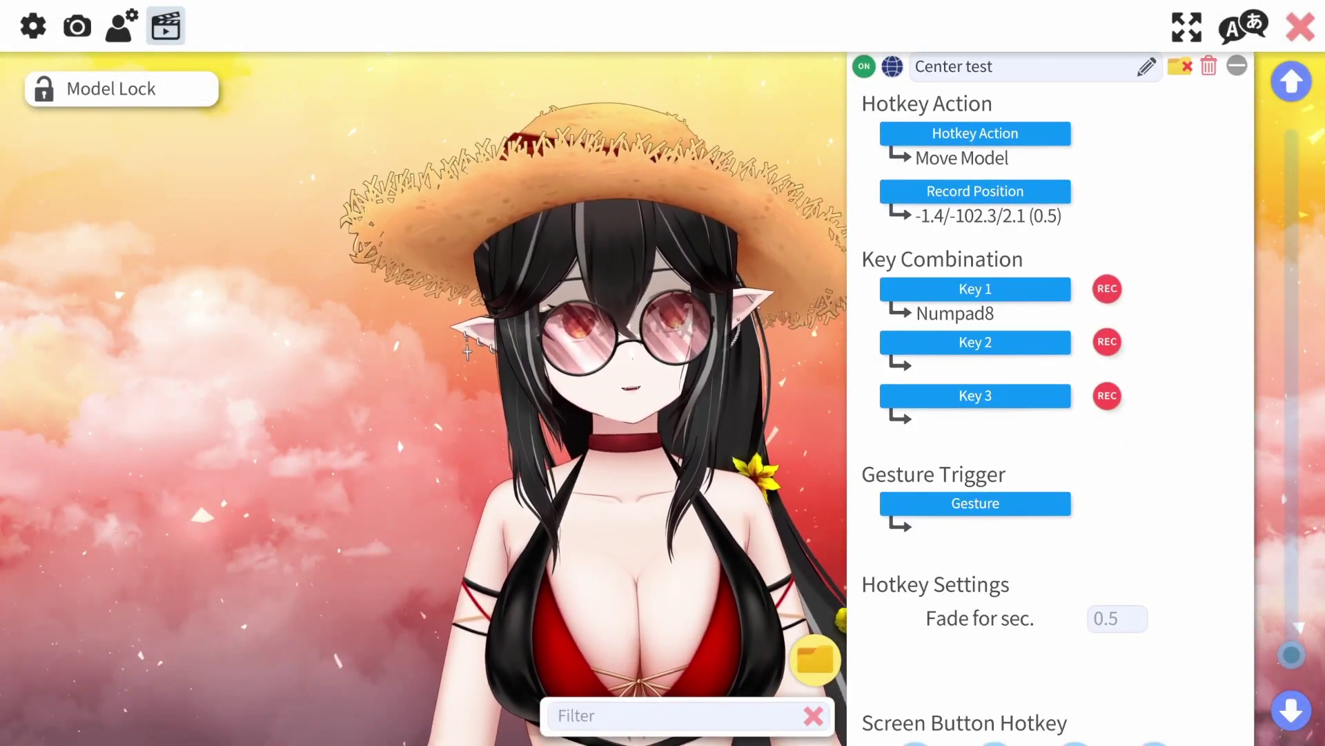
- Close the settings, move the model to the left side of the scene, and return it to the center
left_click(1301, 26)
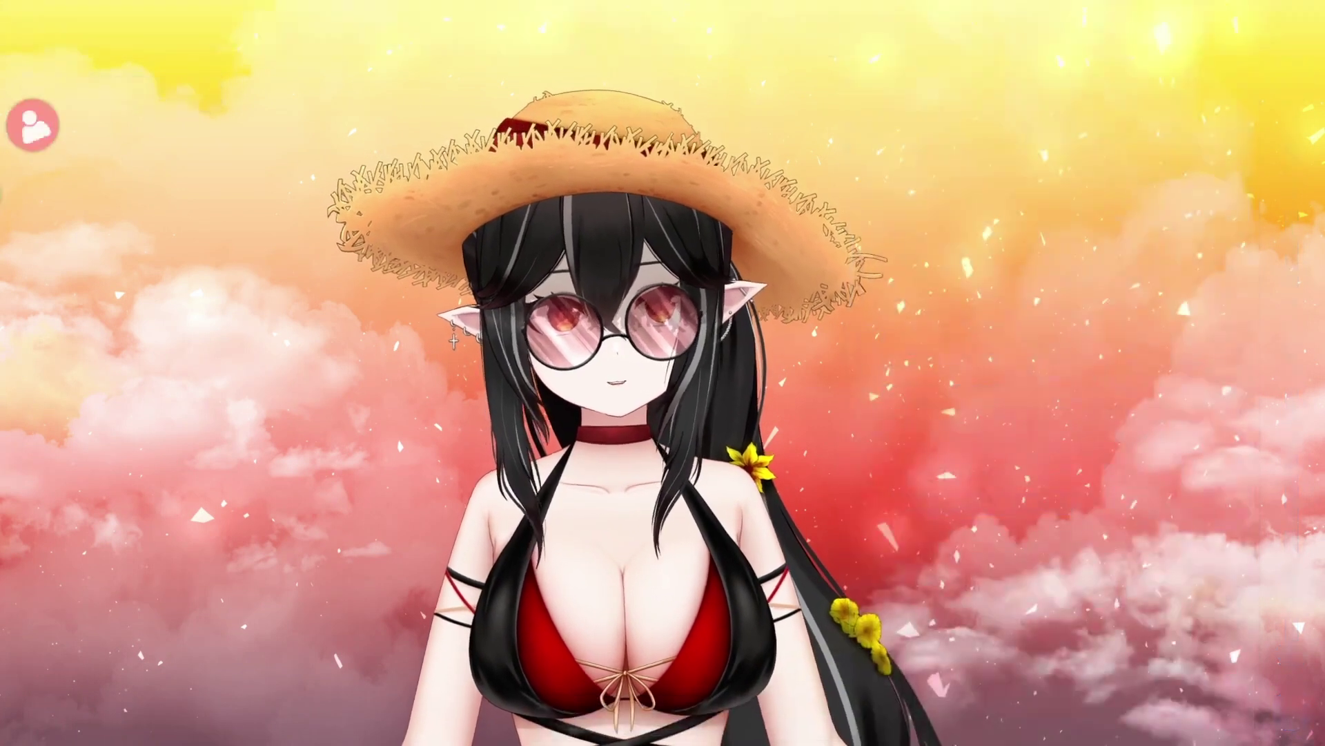
left_click_drag(617, 441, 295, 445)
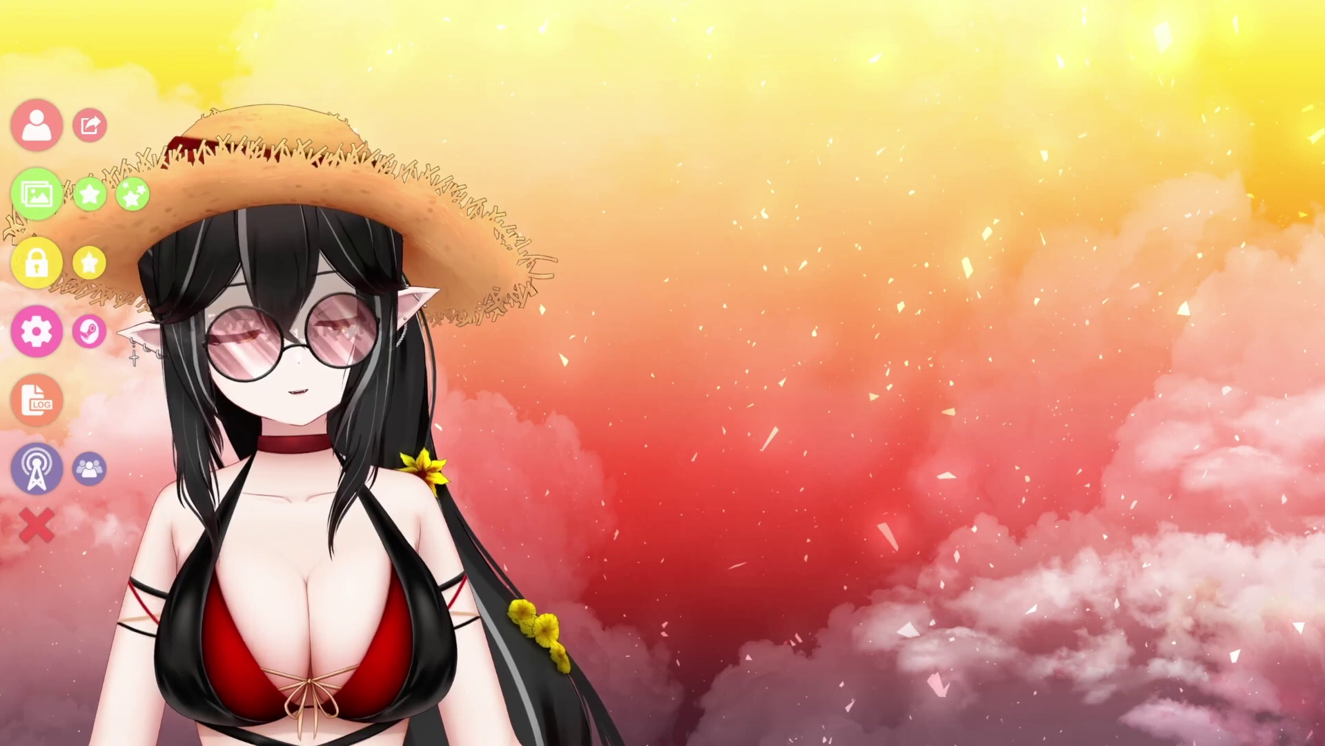
left_click_drag(295, 444, 621, 441)
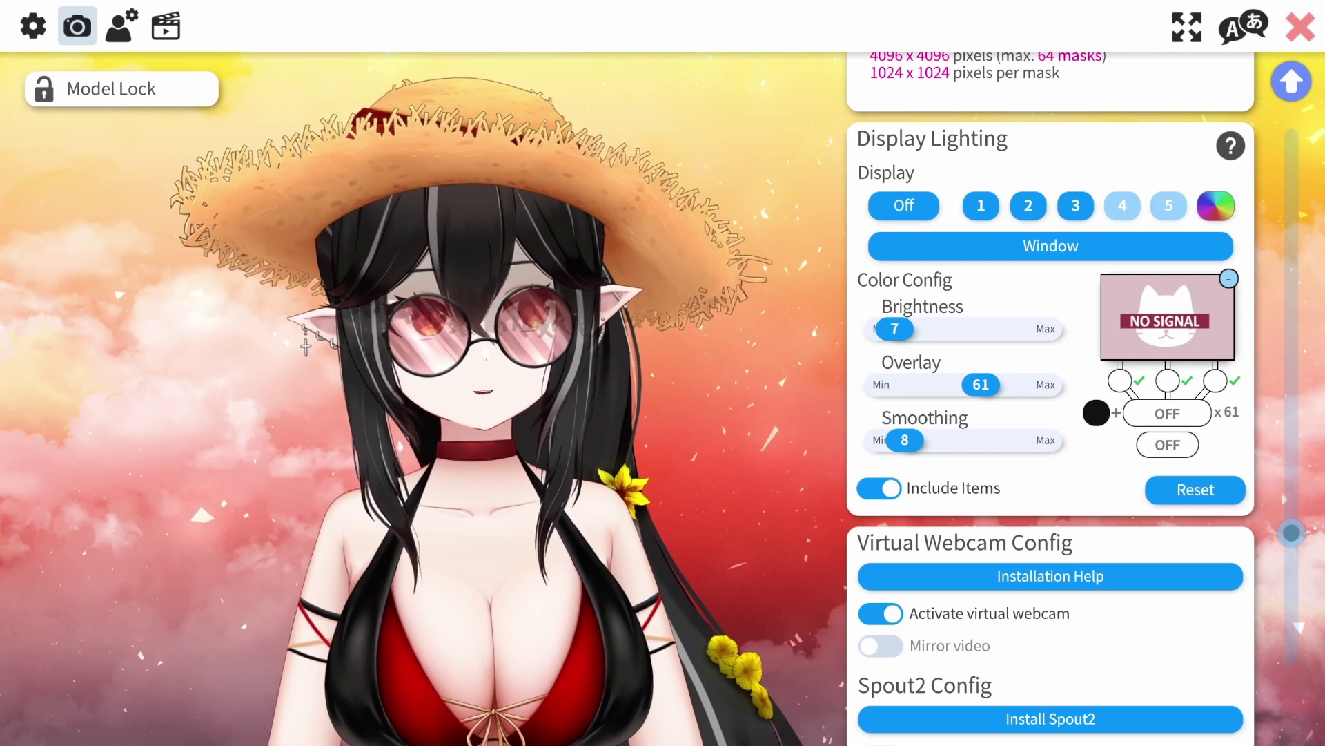
- Turn on Display Lighting with a captured display as its source, look over the camera settings, and switch the lighting off again
left_click(981, 206)
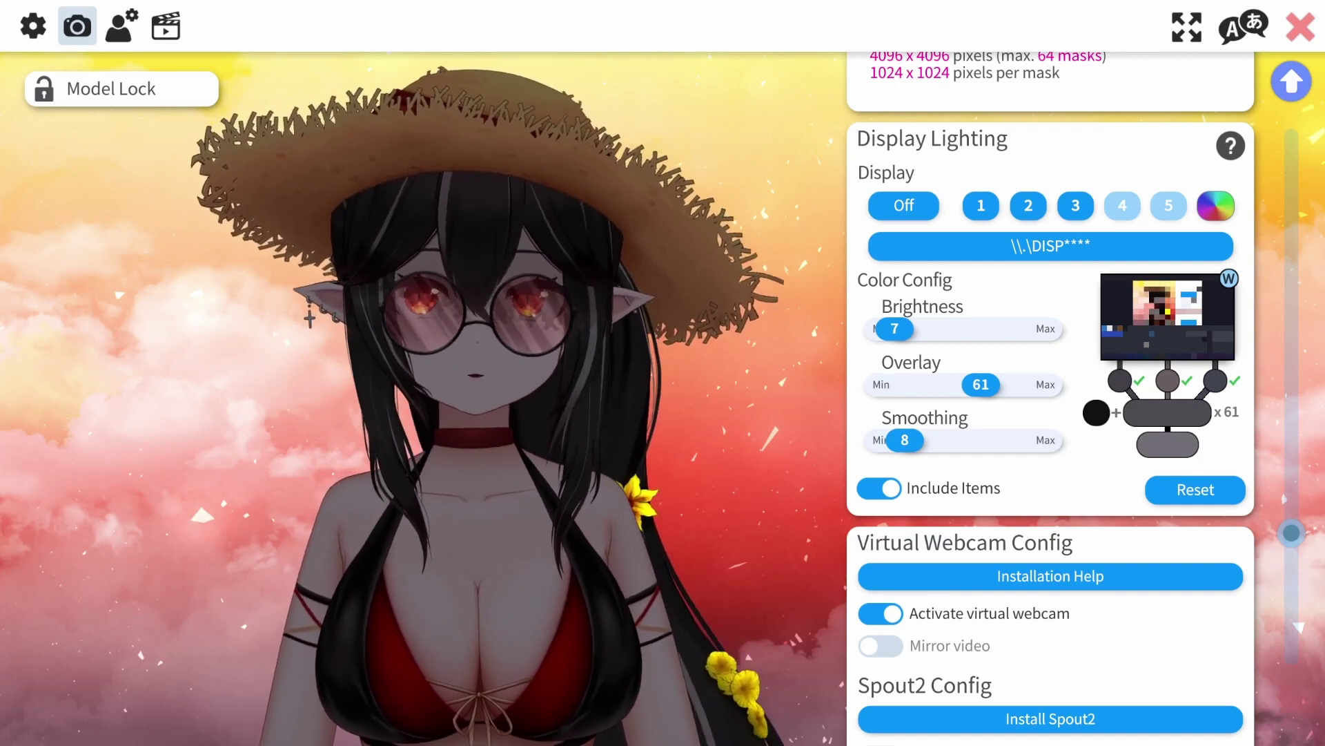
scroll(1051, 398, "up", 12)
scroll(1051, 398, "down", 3)
scroll(1050, 398, "down", 15)
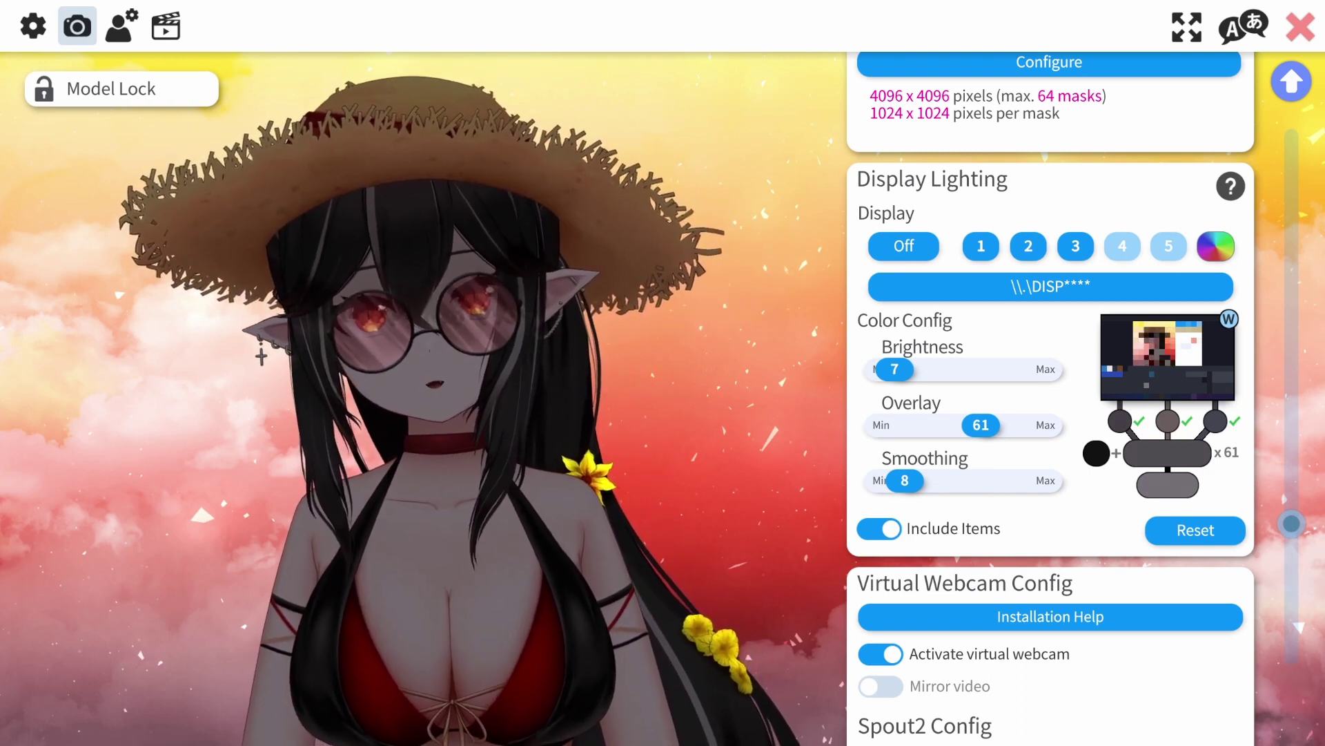
left_click(904, 247)
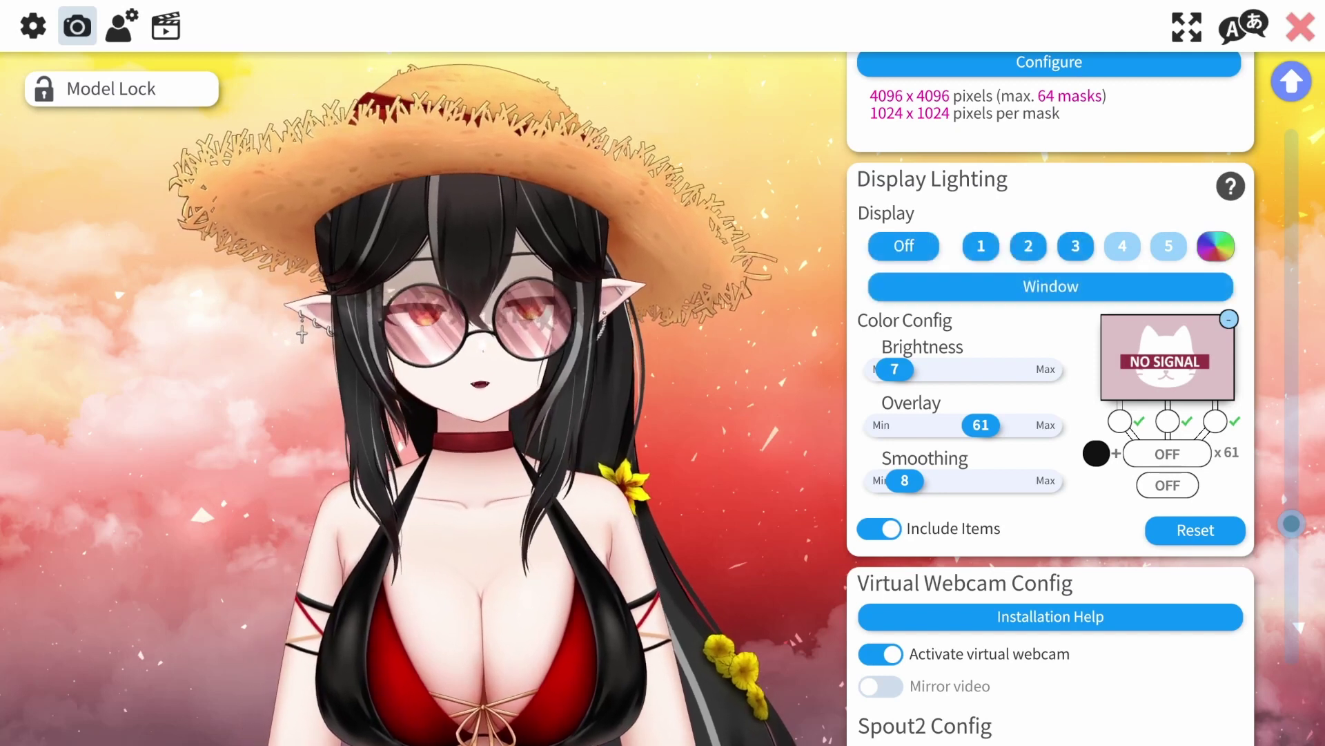
- Turn Display Lighting back on, switch its source from display 1 to display 3, and look through the selectable window sources
left_click(981, 247)
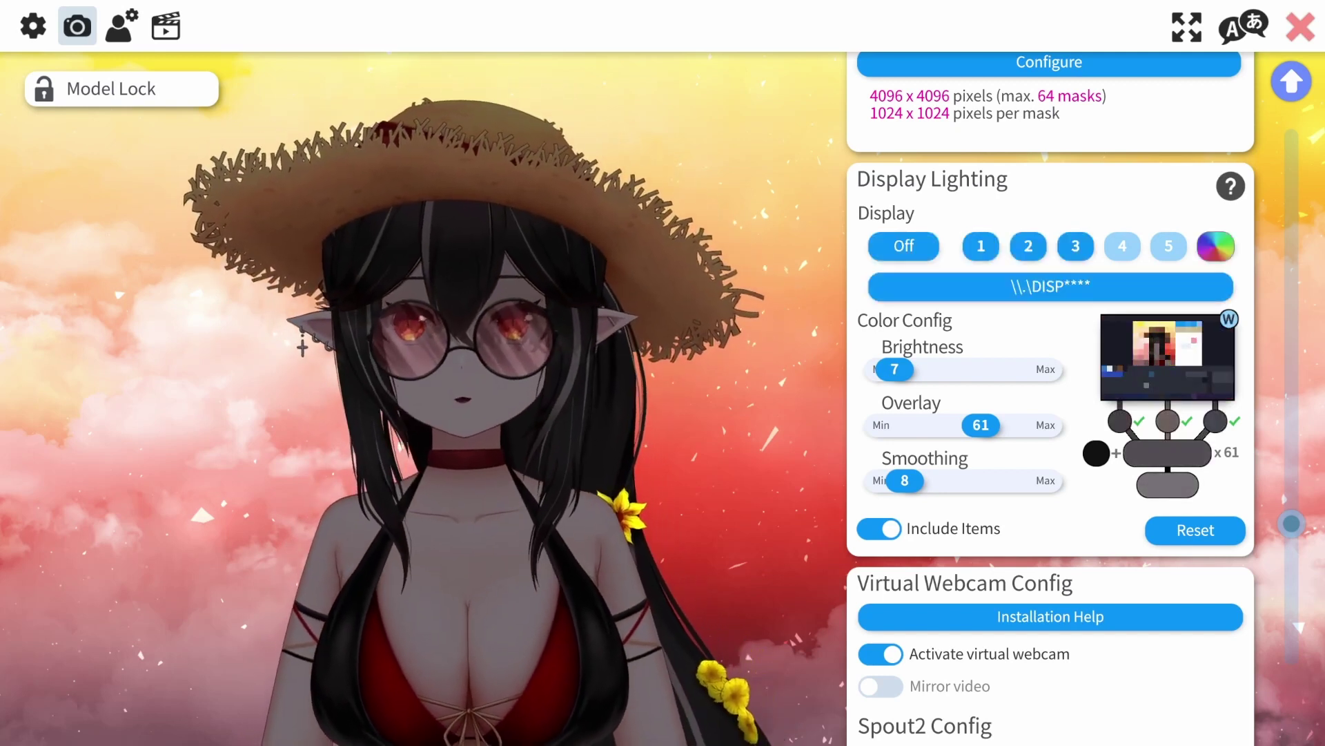
left_click(981, 246)
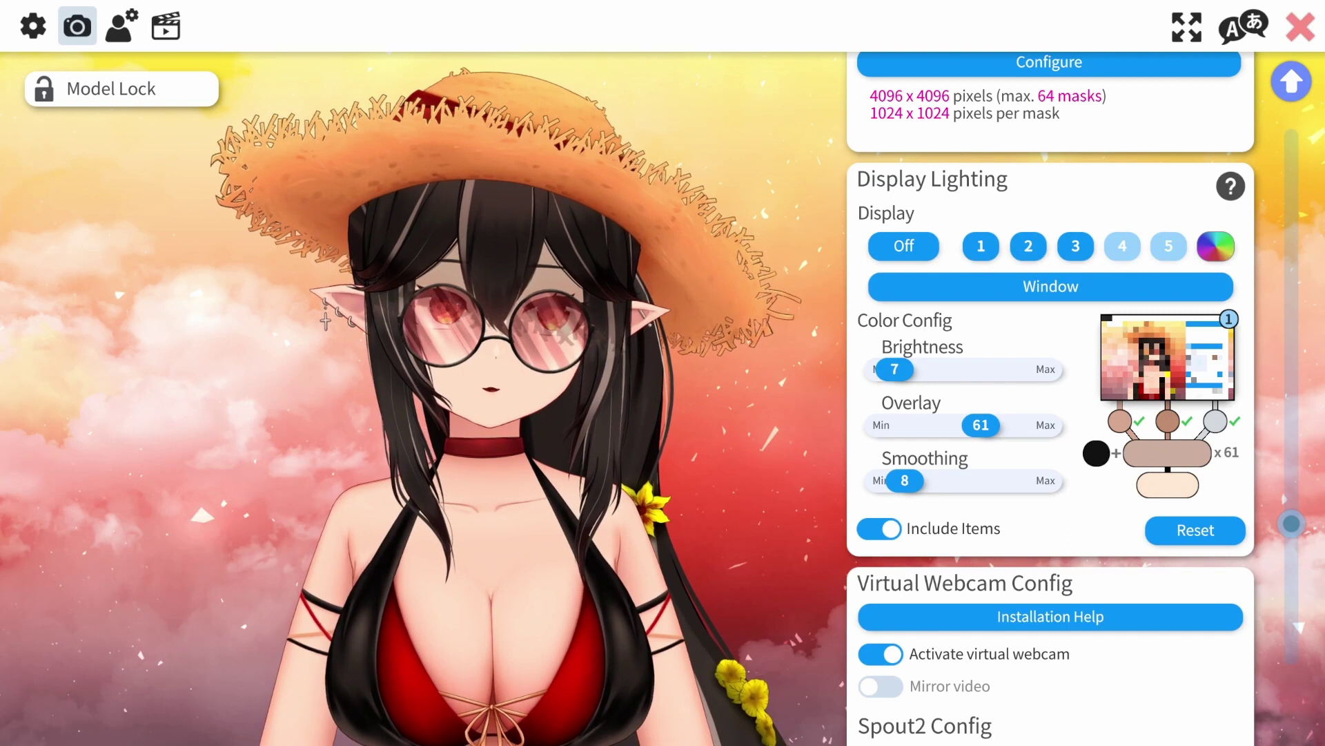
left_click(1029, 246)
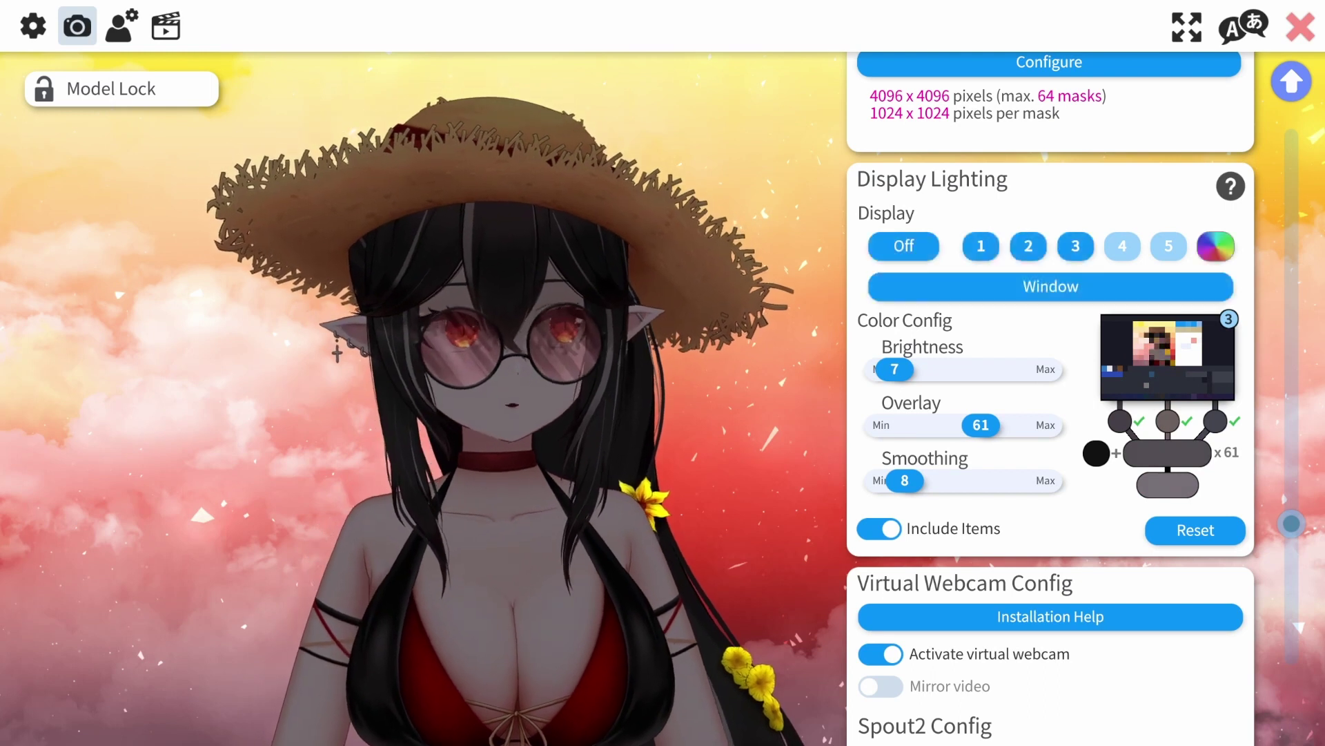
left_click(1050, 287)
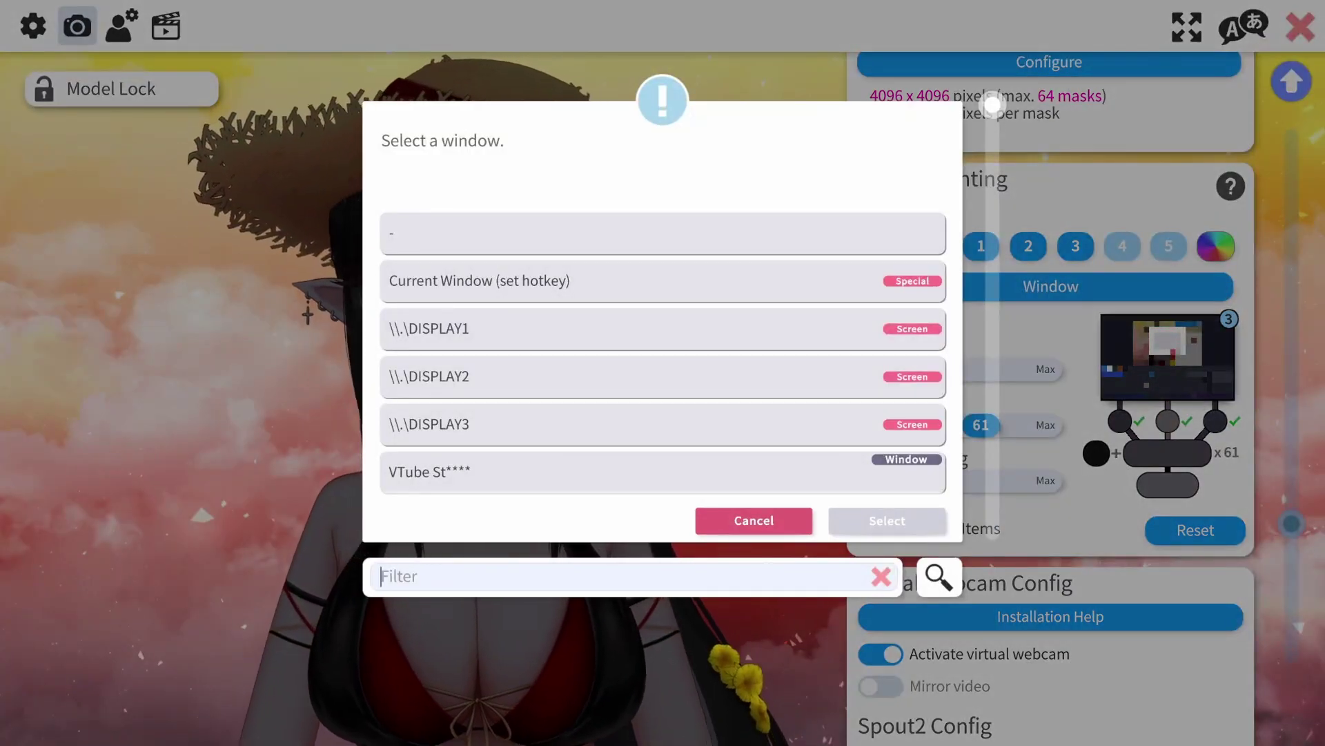
left_click(754, 521)
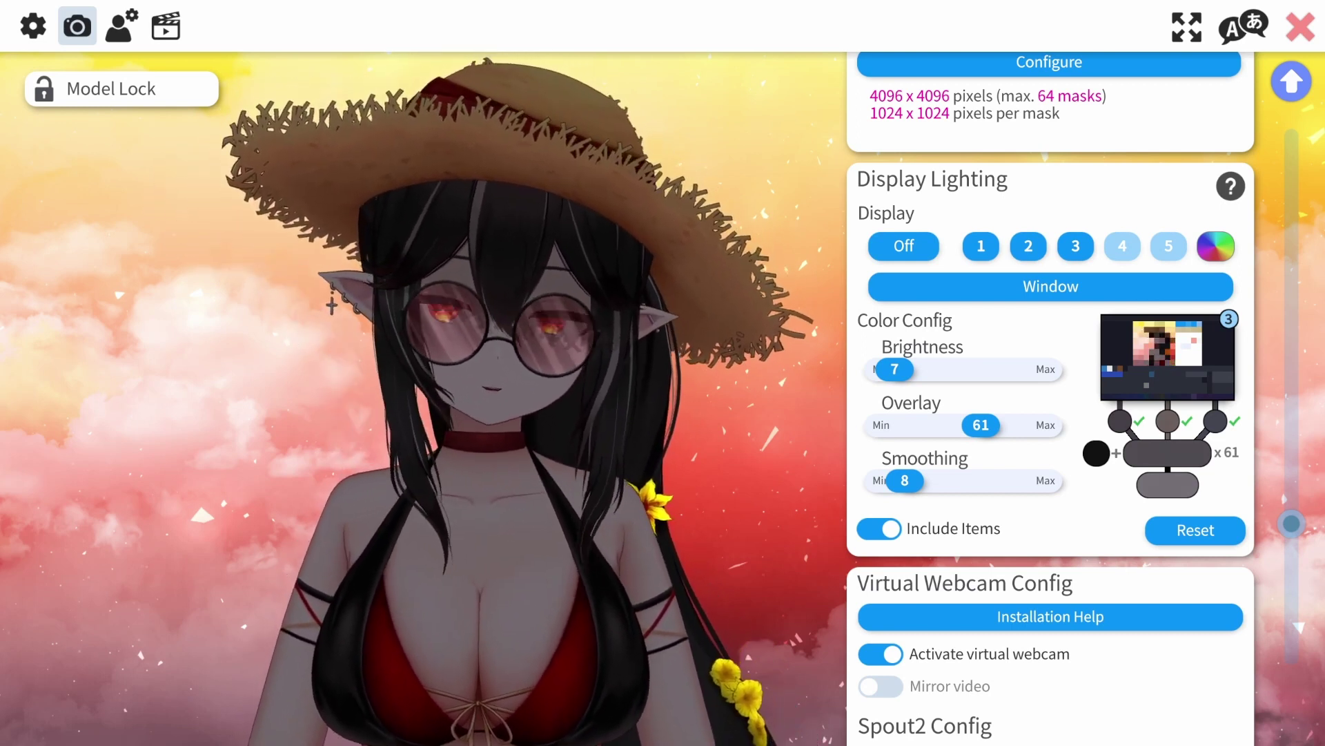
- Remove the model's hat and sunglasses, and open the scene lighting customization for the Beach Model's ArtMeshes
key("ctrl+1")
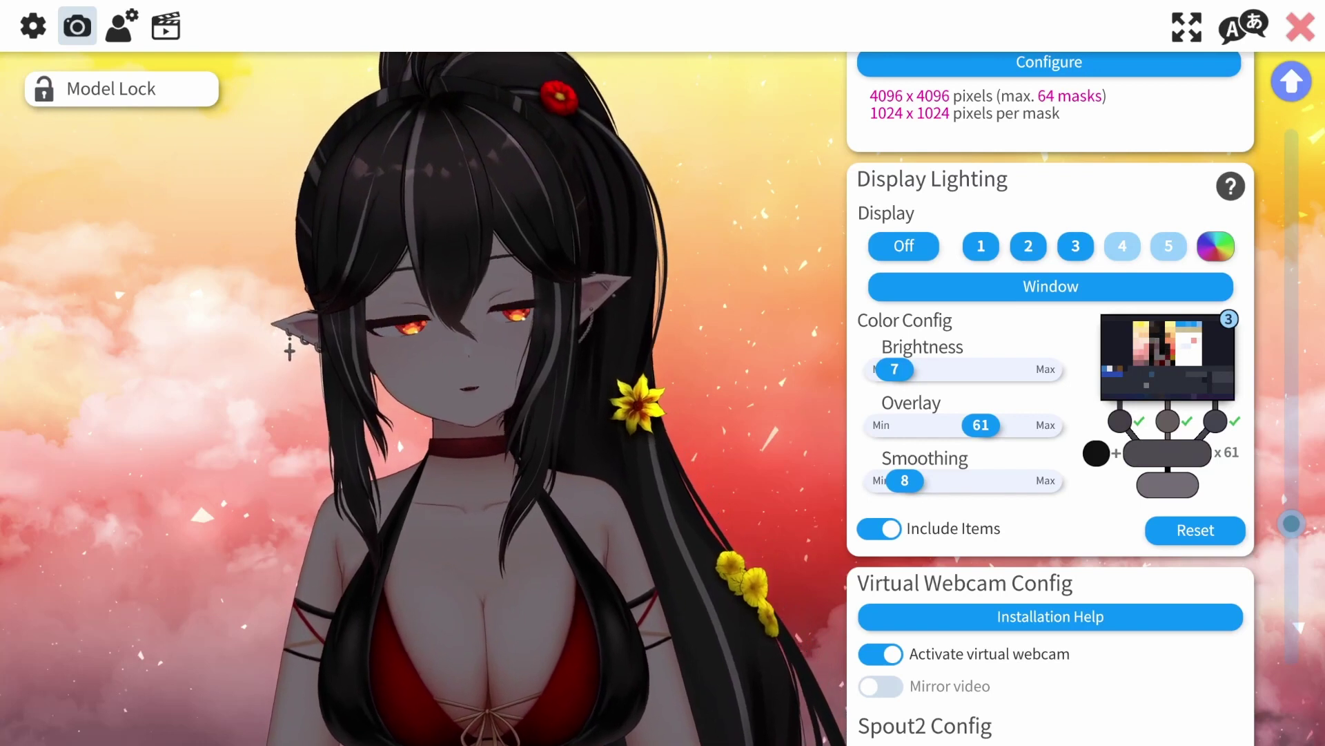
left_click(121, 26)
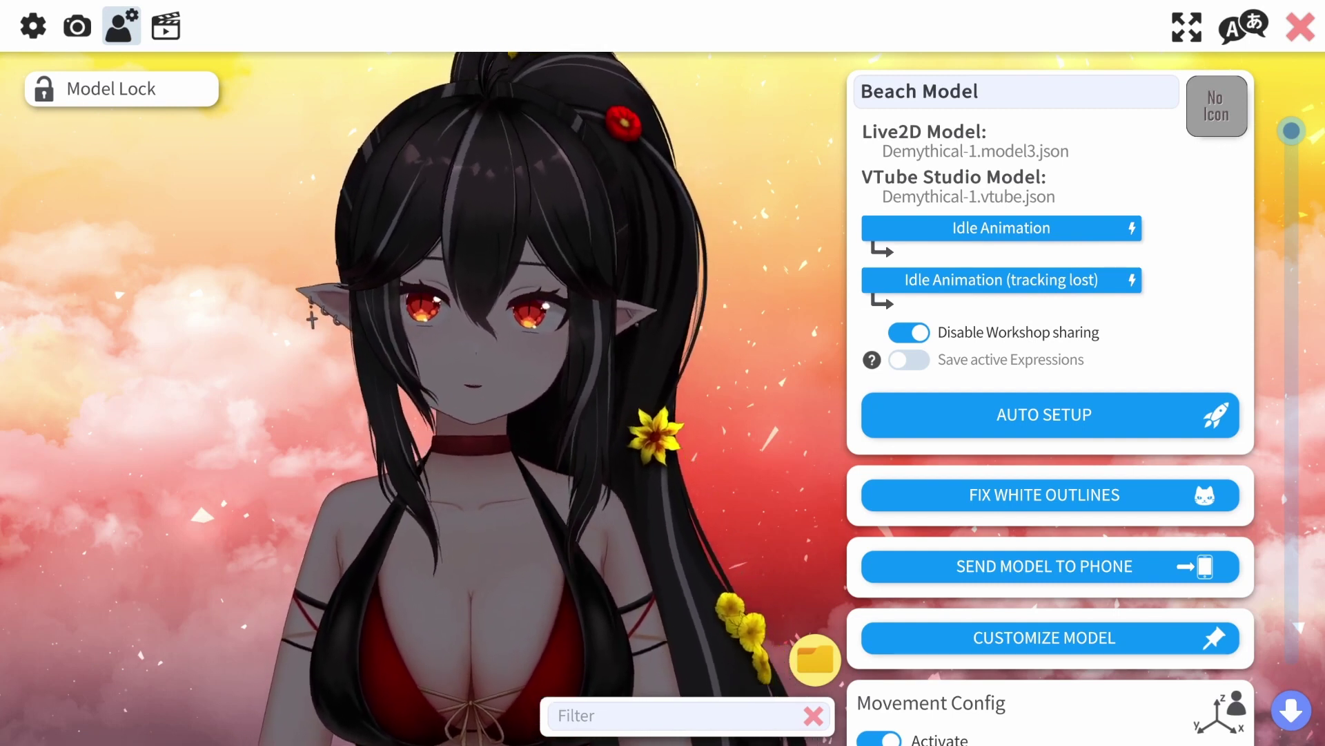
left_click(1050, 638)
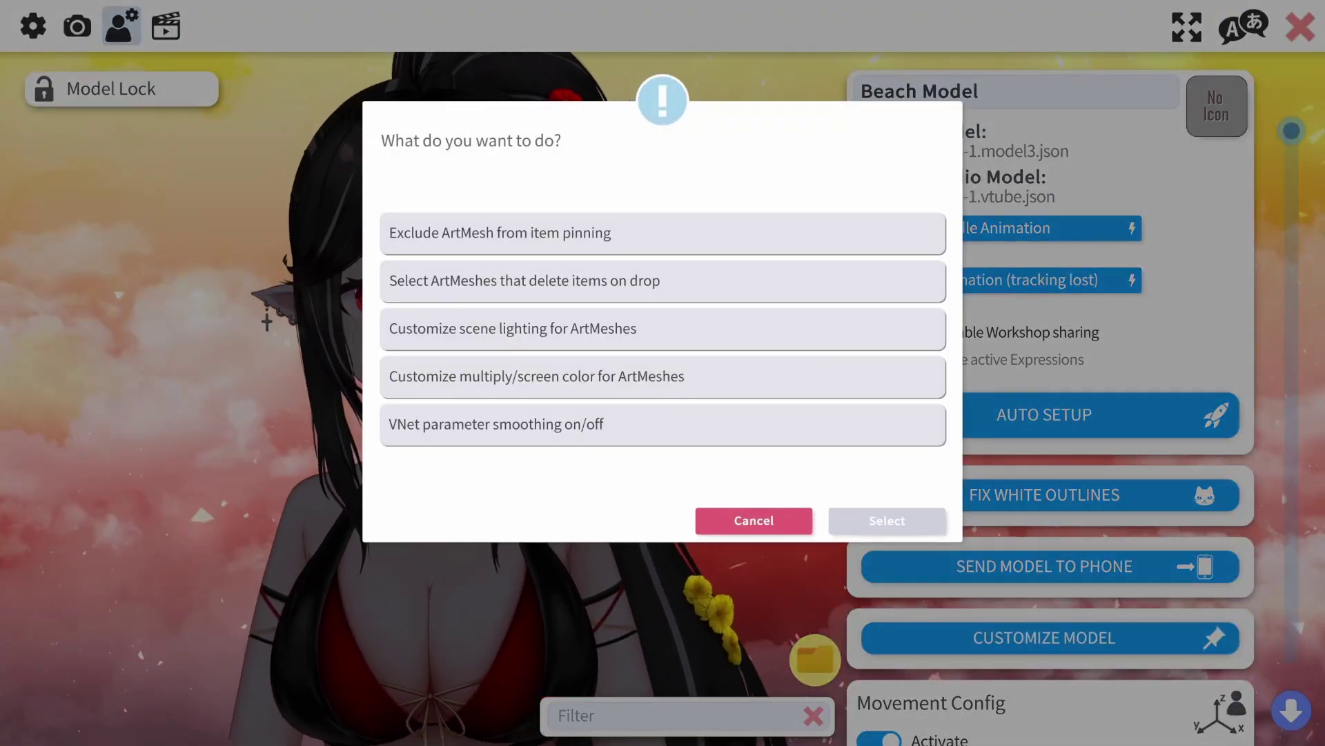
left_click(663, 329)
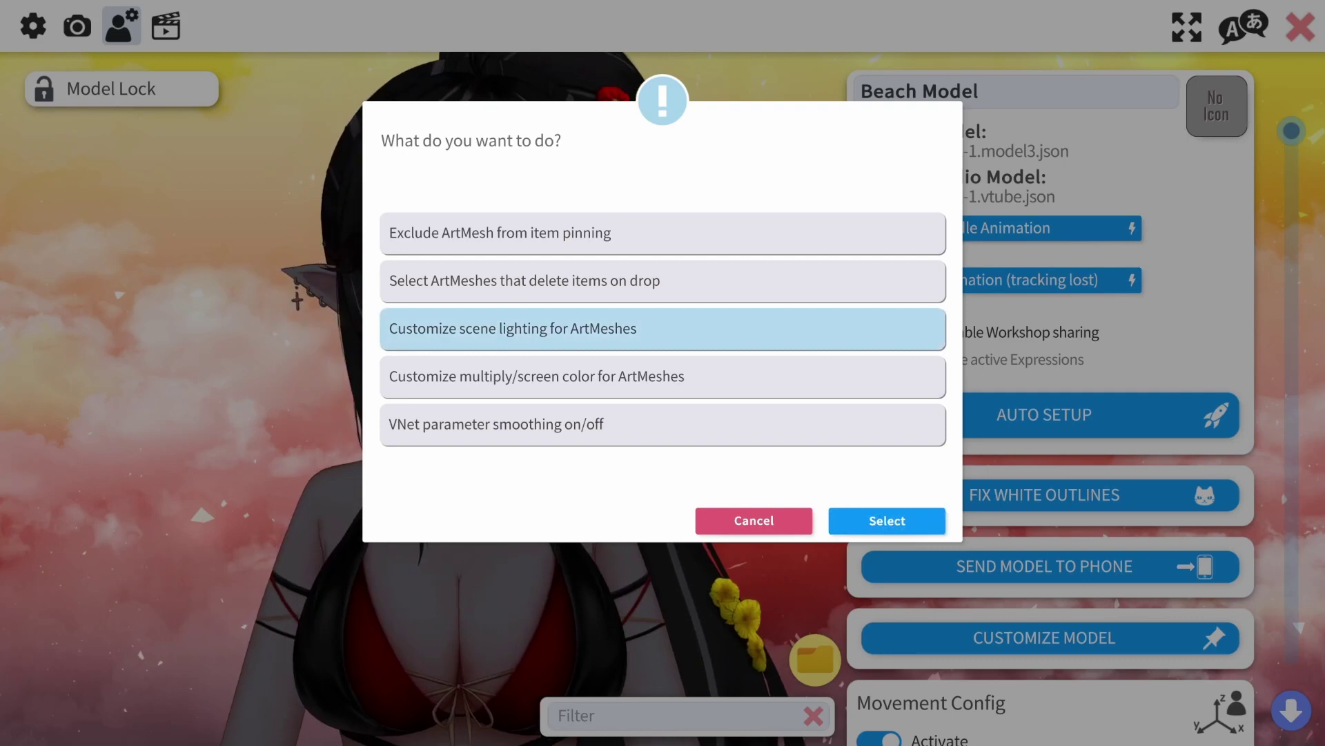
left_click(887, 521)
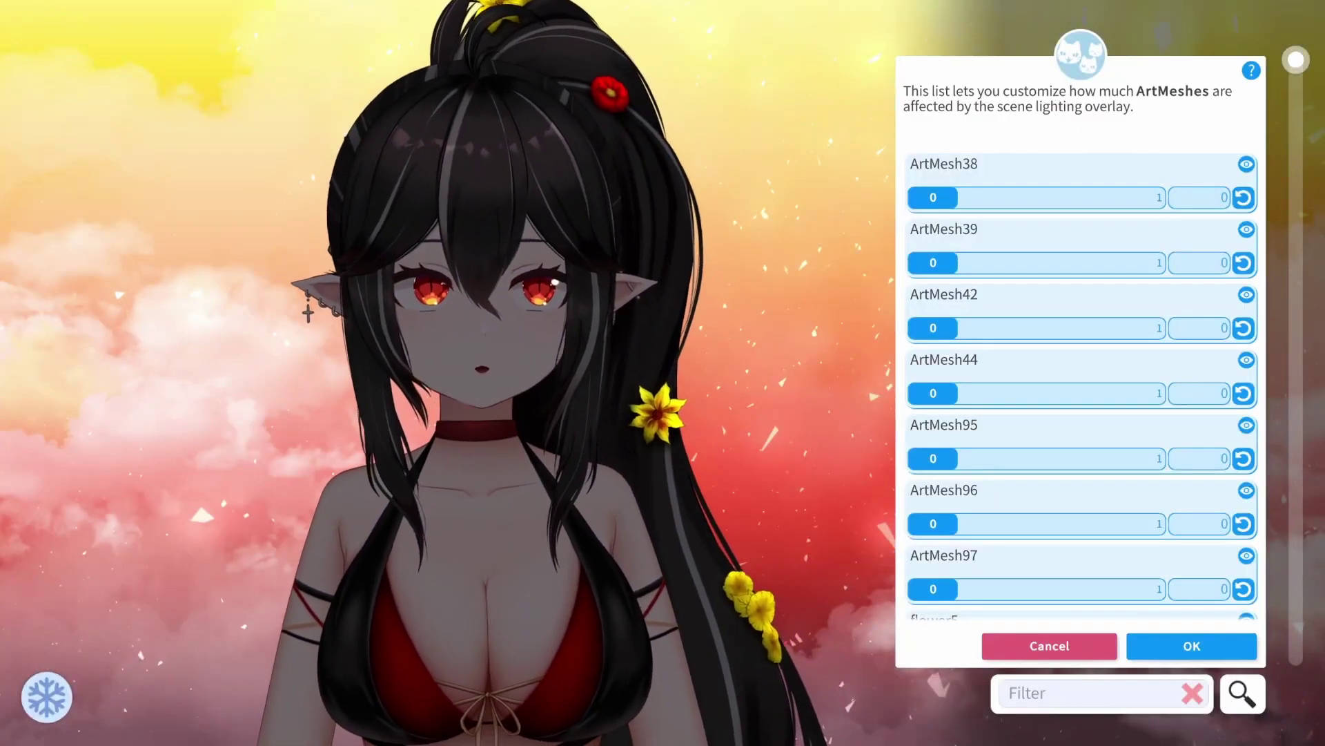
- Narrow the ArtMesh list to the meshes at a point on the model, try ArtMesh10's scene lighting at 0, and reset it
left_click_drag(1296, 60, 1296, 95)
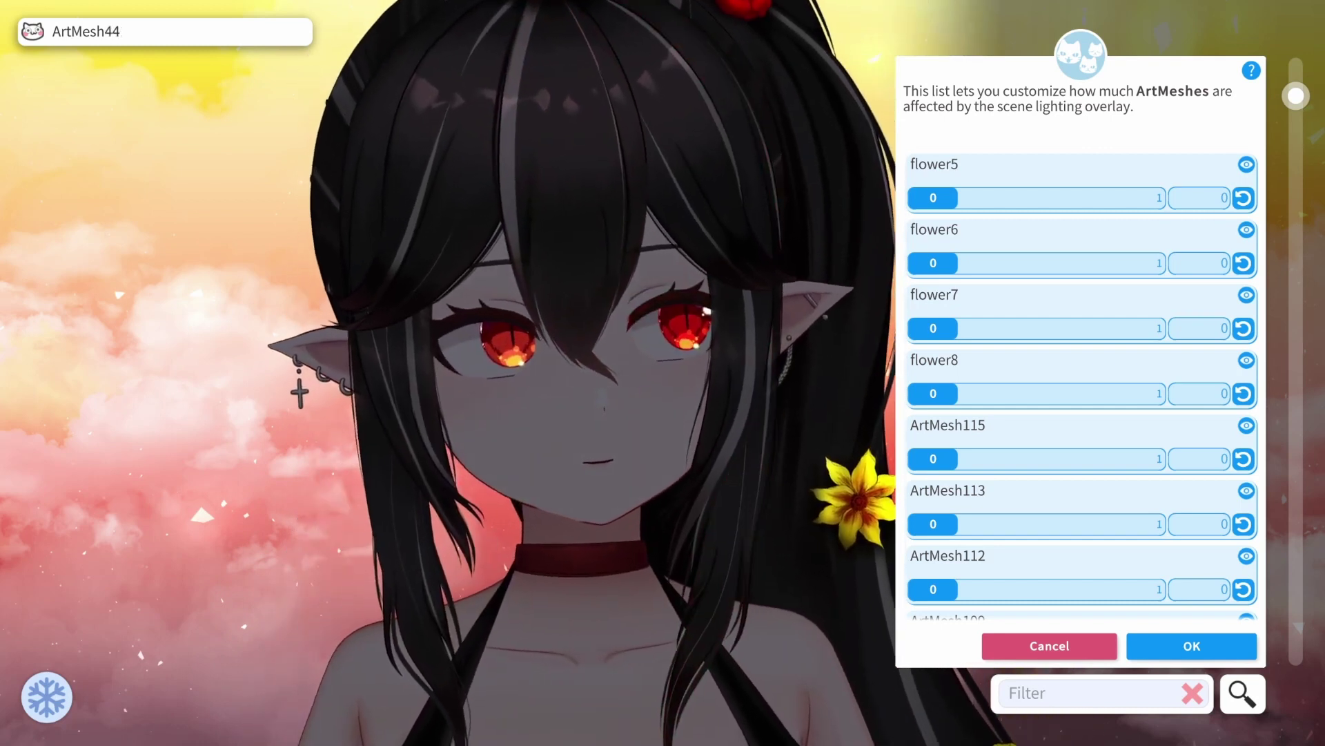
left_click(587, 421)
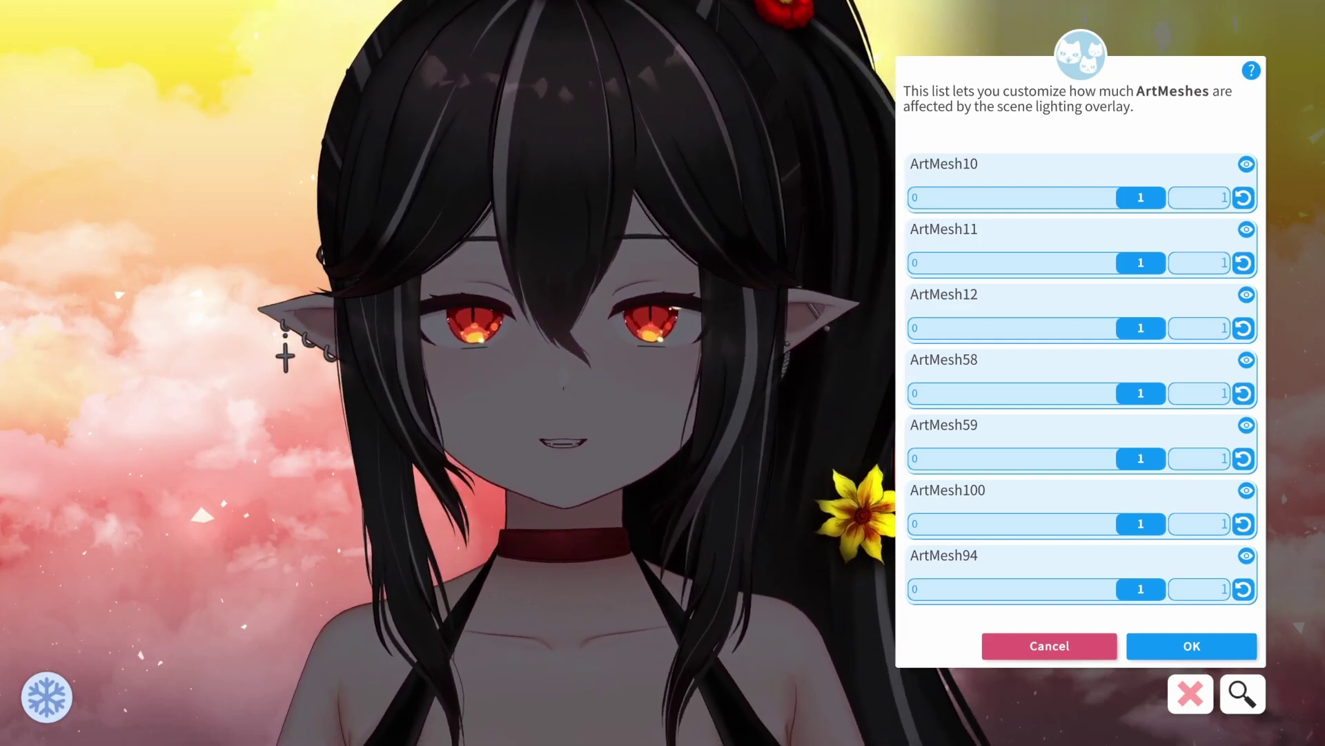
mouse_move(1141, 197)
left_mouse_down()
mouse_move(933, 197)
mouse_move(1141, 197)
left_mouse_up()
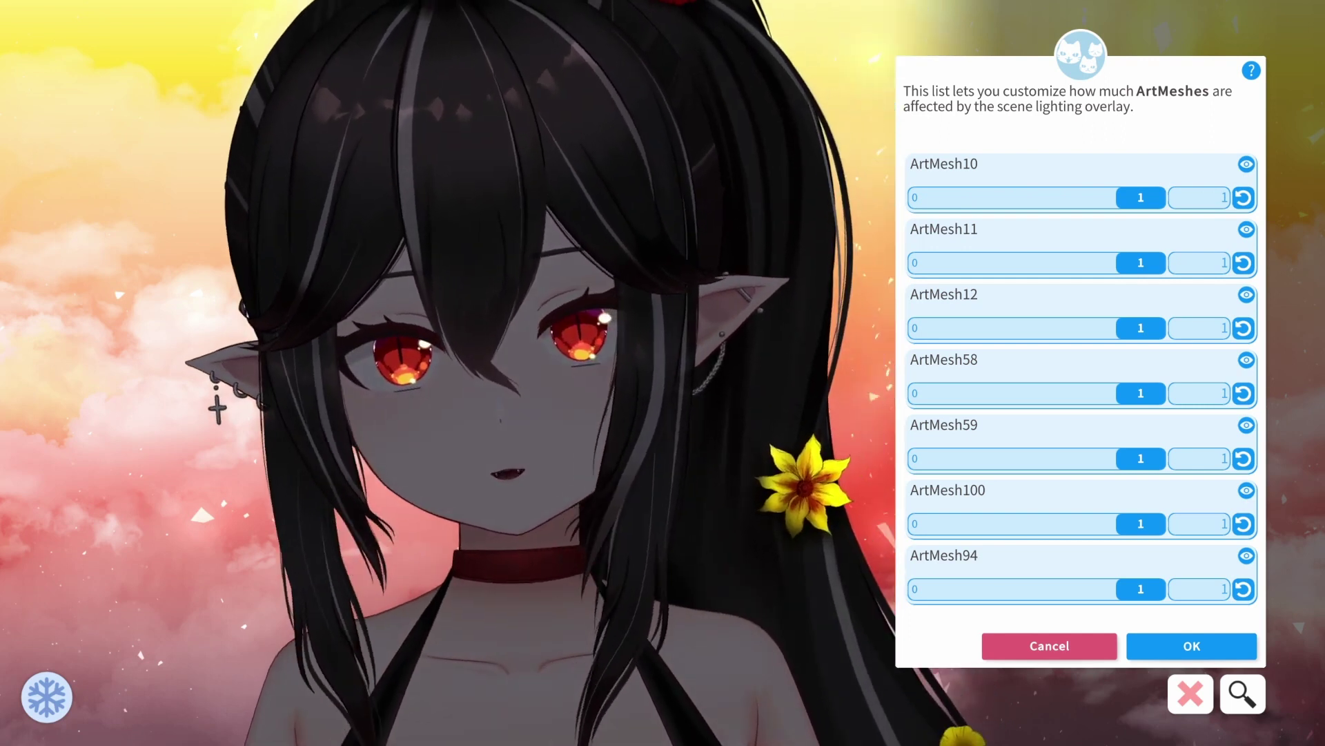
left_click_drag(1141, 198, 933, 197)
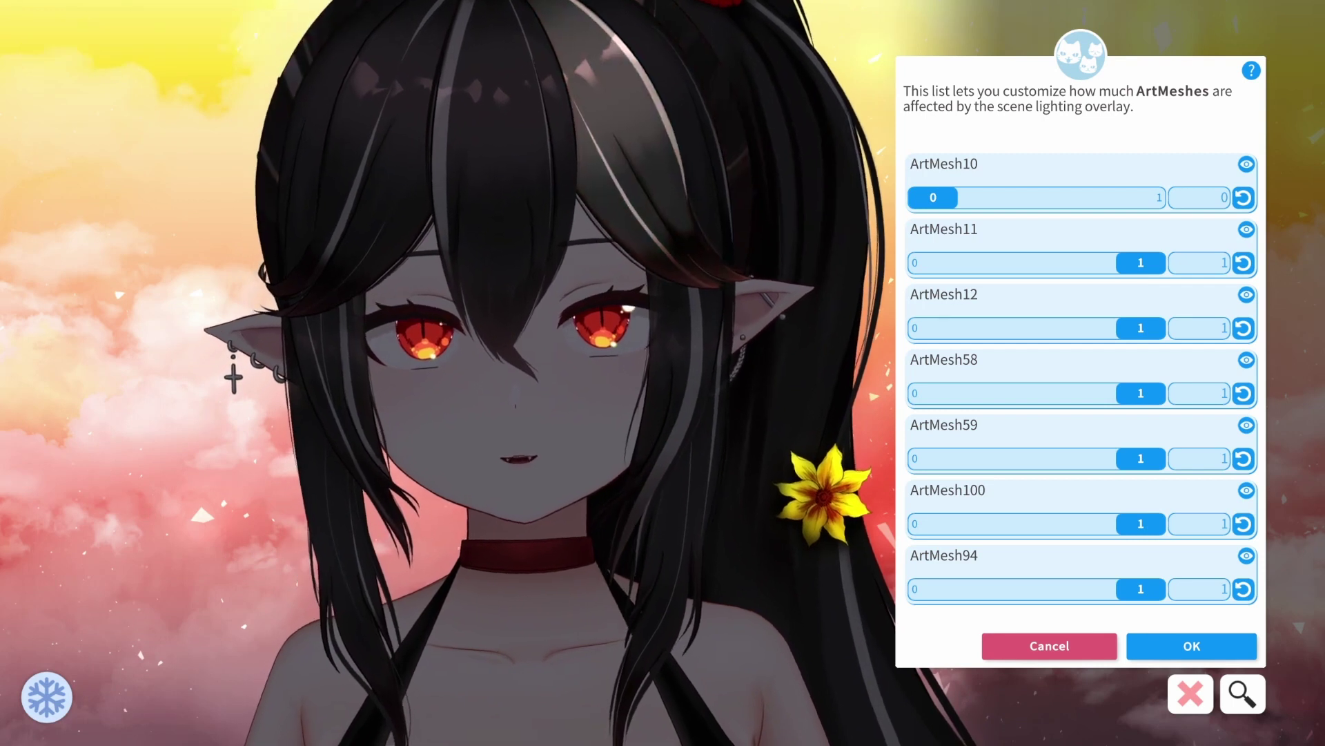
left_click(1243, 198)
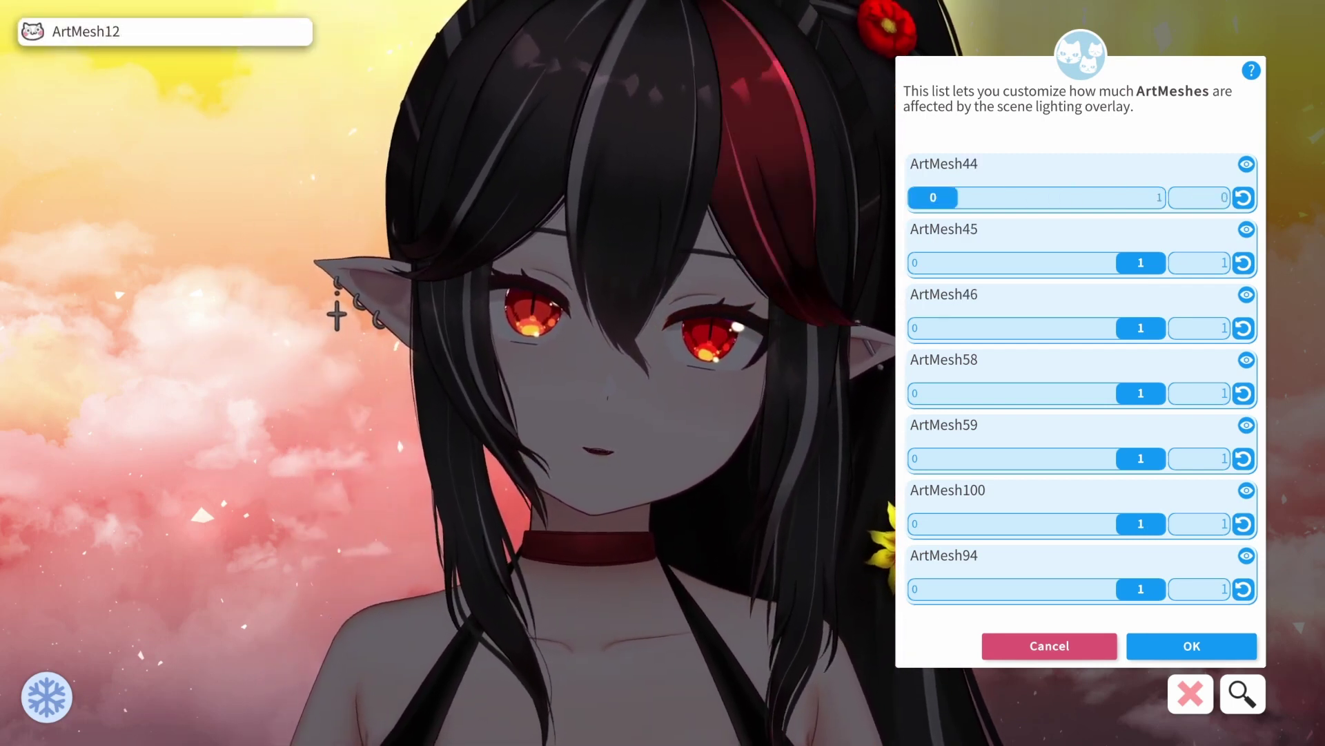
mouse_move(933, 197)
left_mouse_down()
mouse_move(1142, 197)
mouse_move(933, 198)
left_mouse_up()
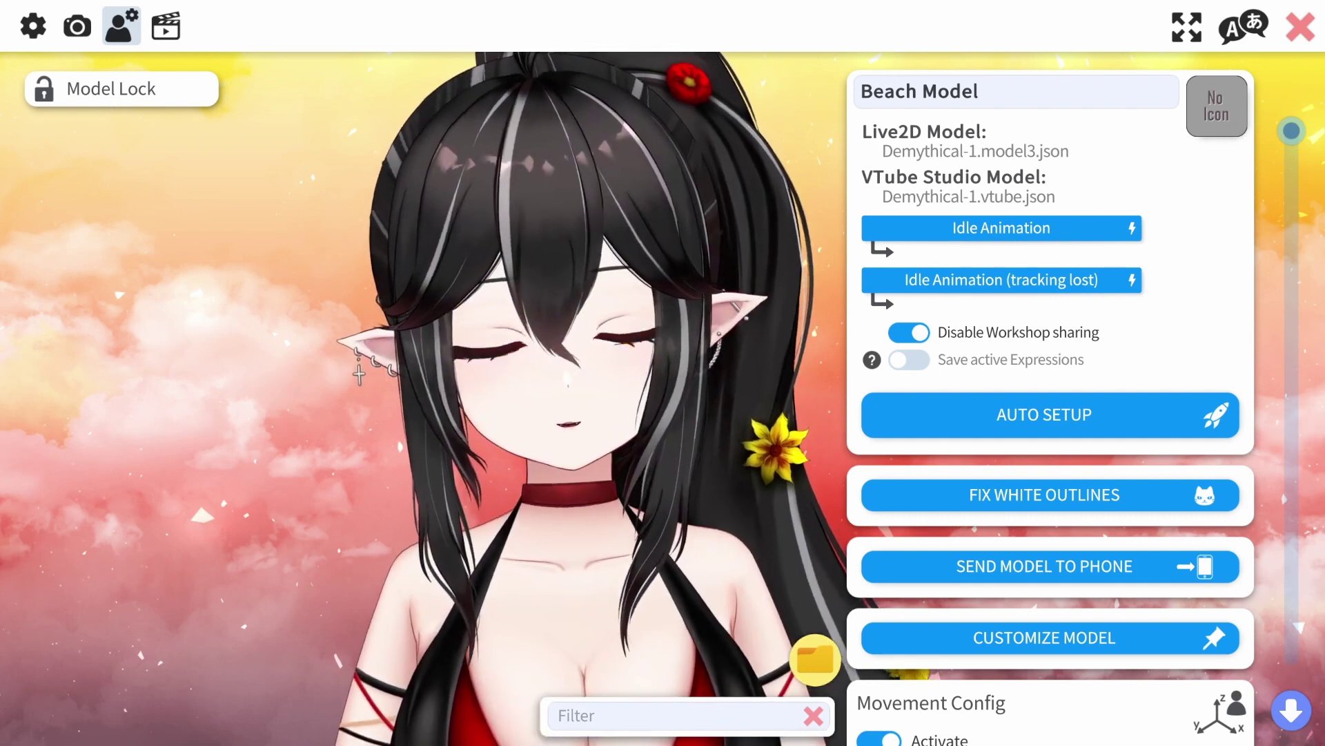
- Look through the model's configured hotkeys, examining the actions and key combinations assigned to each
left_click(166, 27)
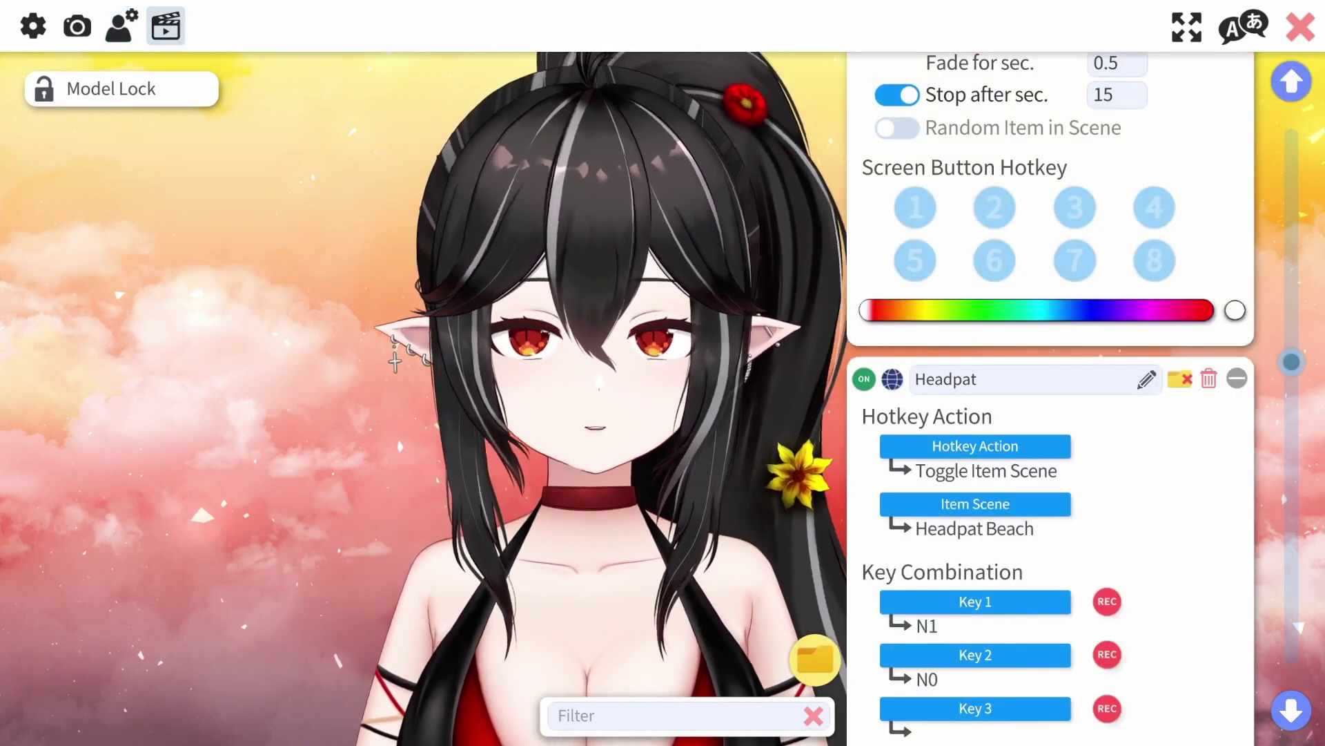
left_click_drag(1291, 362, 1291, 600)
scroll(1049, 386, "down", 15)
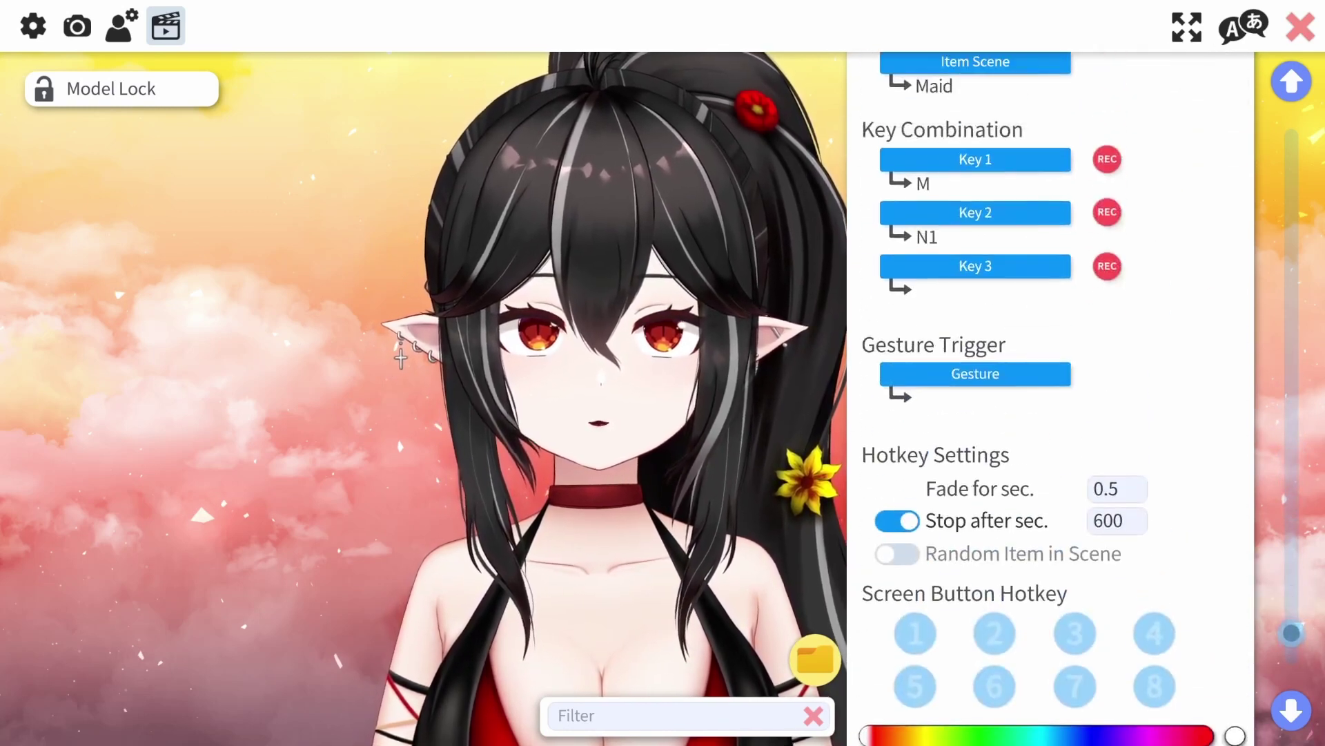
scroll(1049, 387, "down", 15)
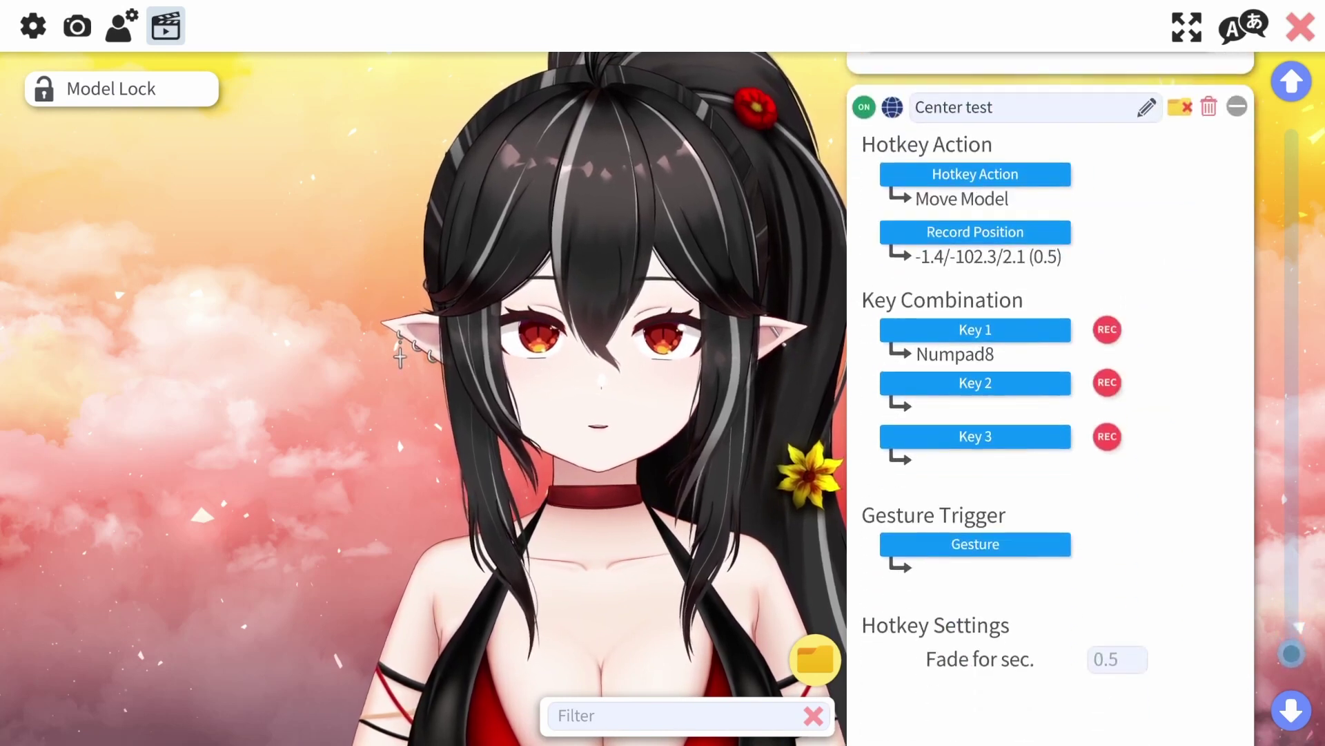
scroll(1049, 387, "up", 7)
scroll(1049, 386, "up", 15)
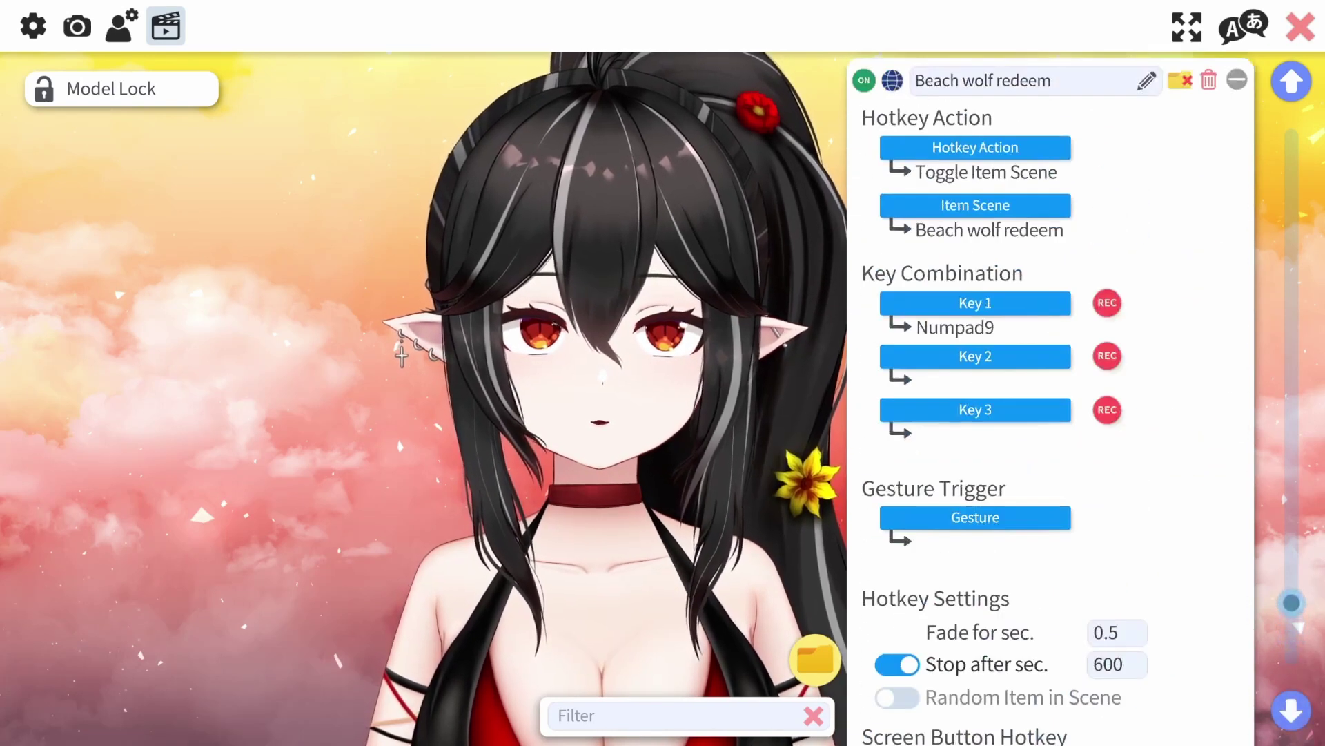
scroll(1050, 386, "up", 10)
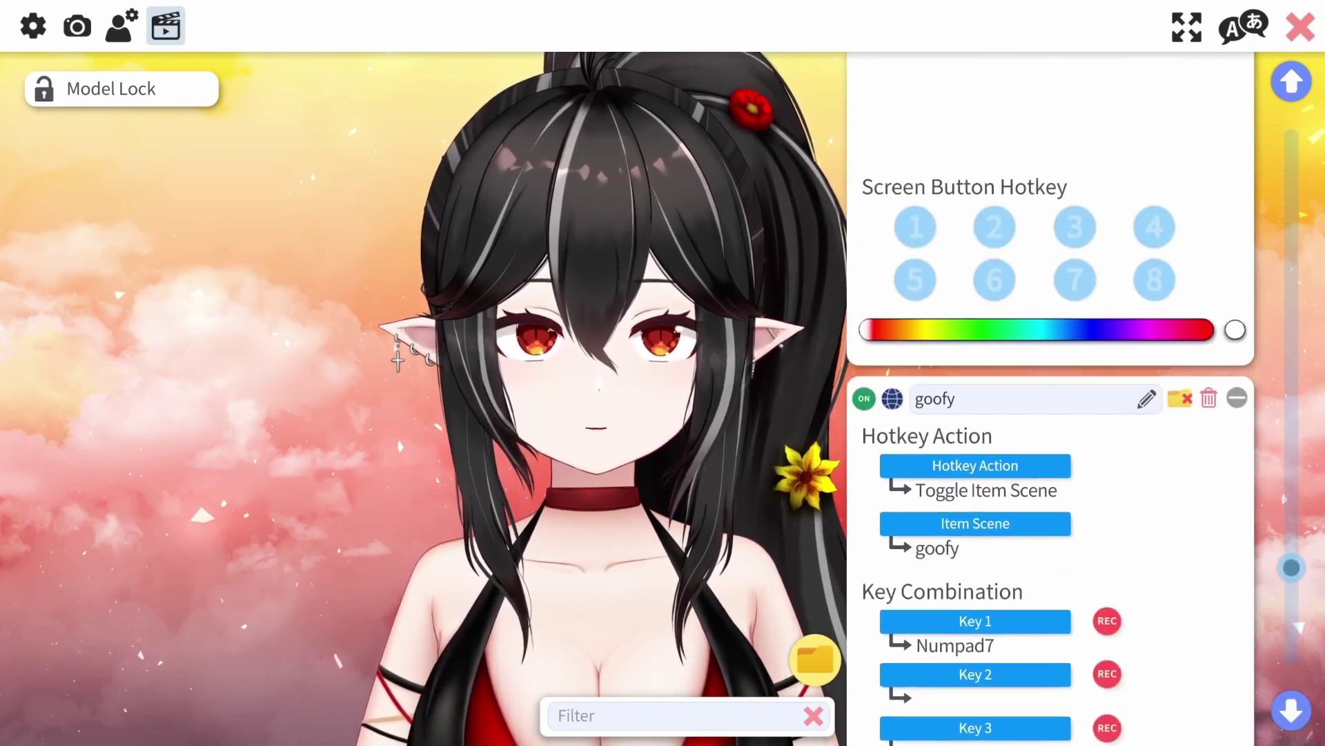
- Examine the "Glow in the dark" hotkey's Screen Overlay action, record settings and key combination
scroll(1050, 386, "up", 10)
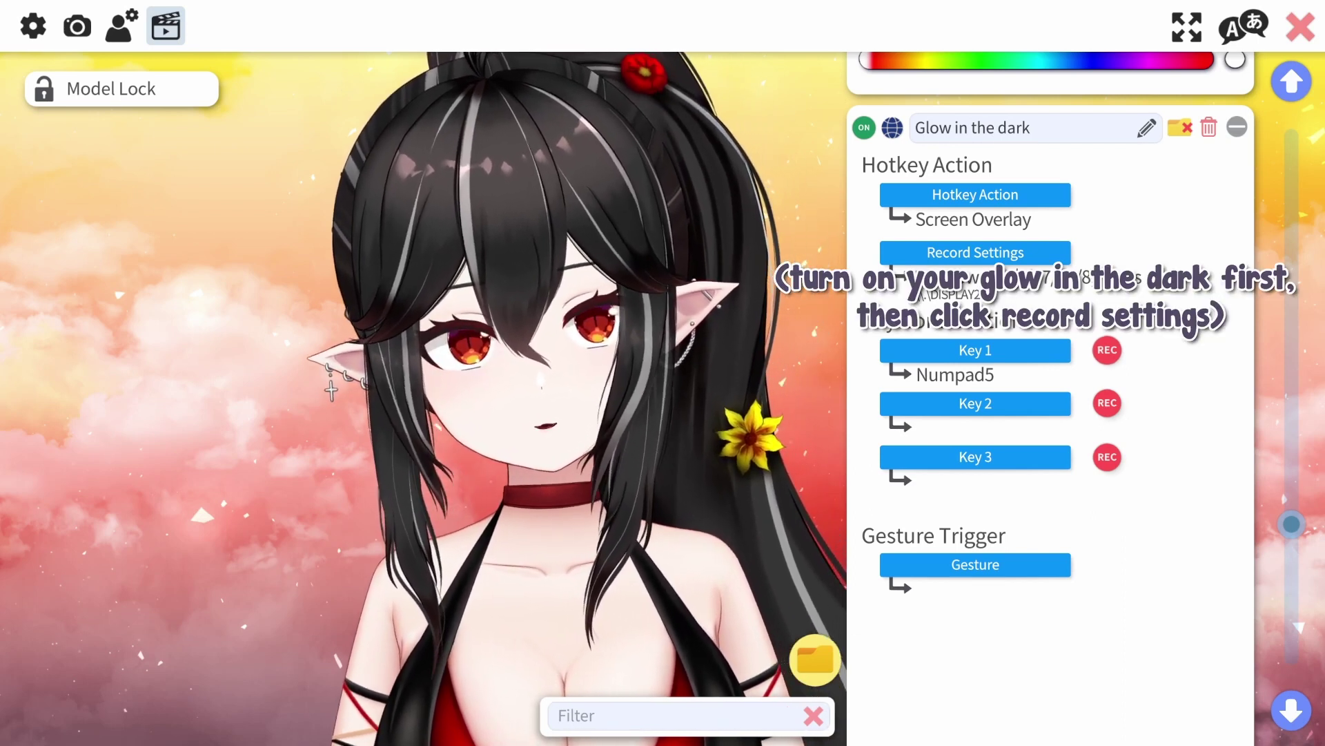
scroll(1051, 415, "down", 10)
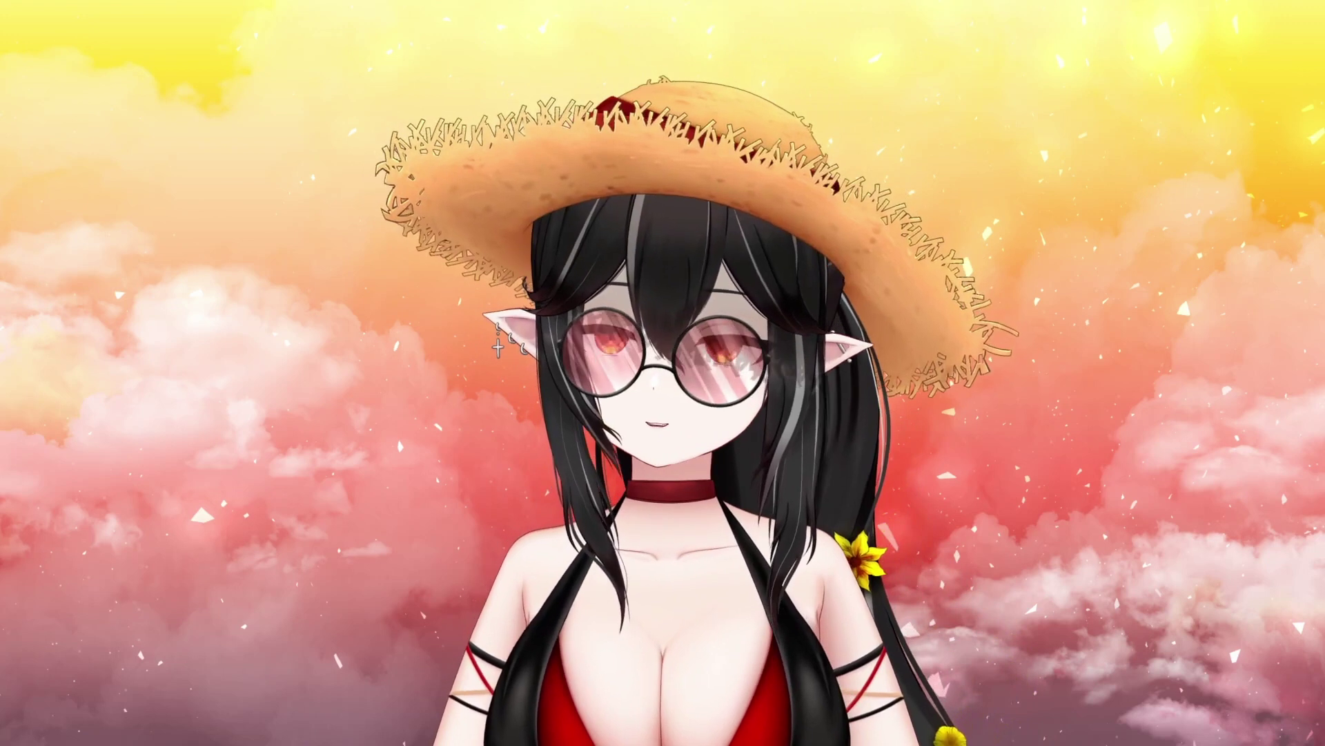
- Bring up the main menu over the model and open the Screenshot/Selfie Settings
key("Escape")
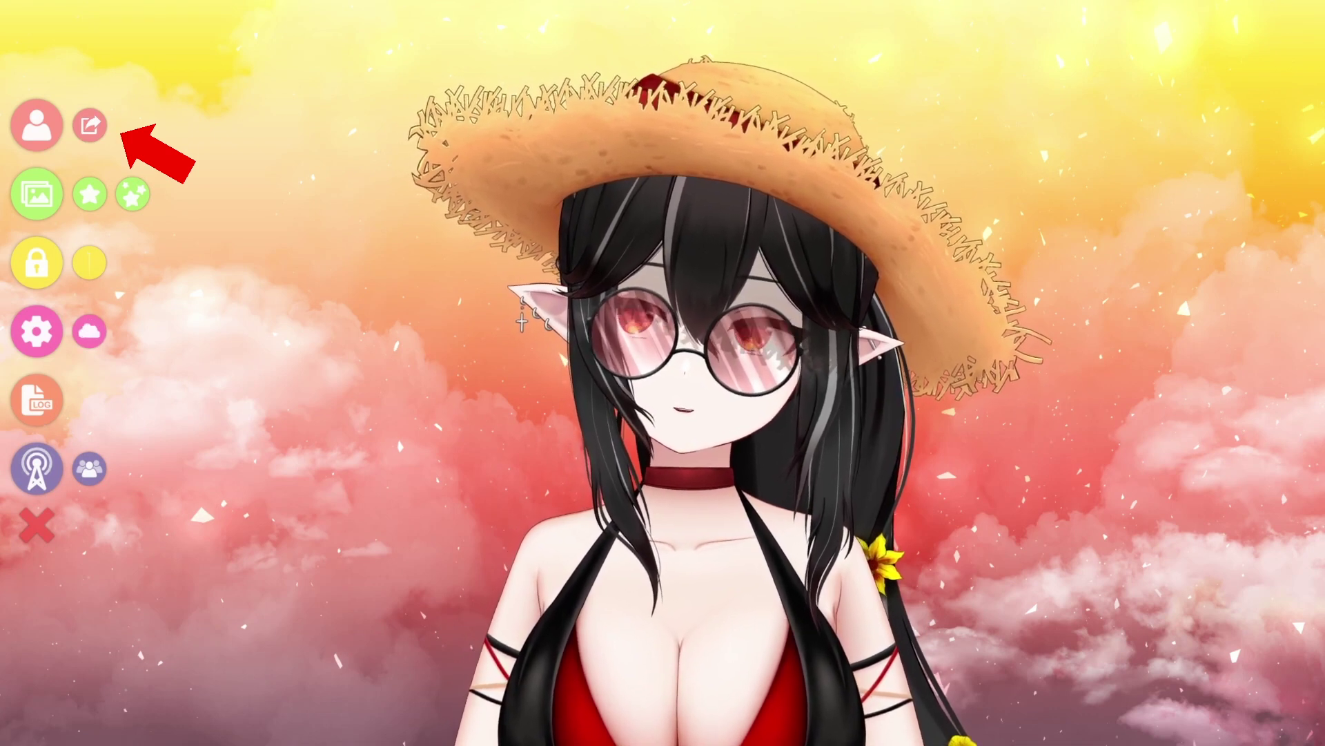
key("Escape")
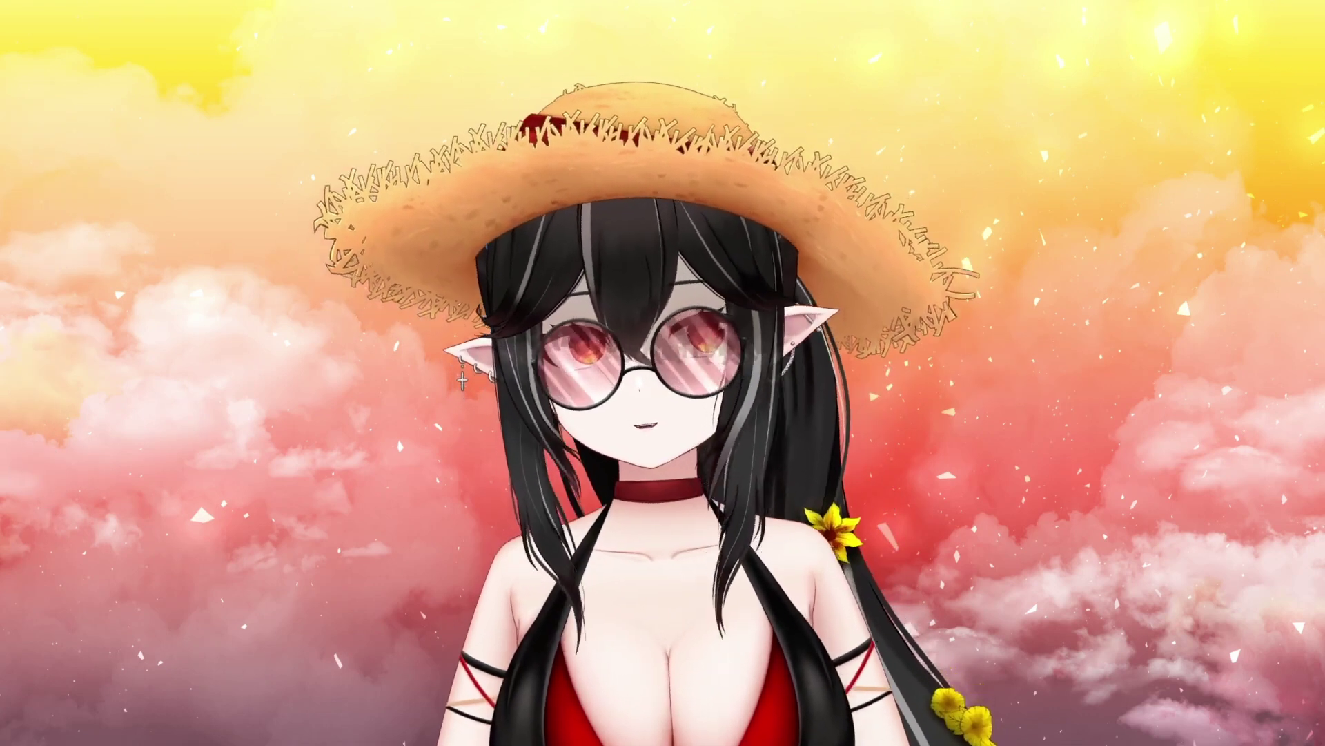
key("Escape")
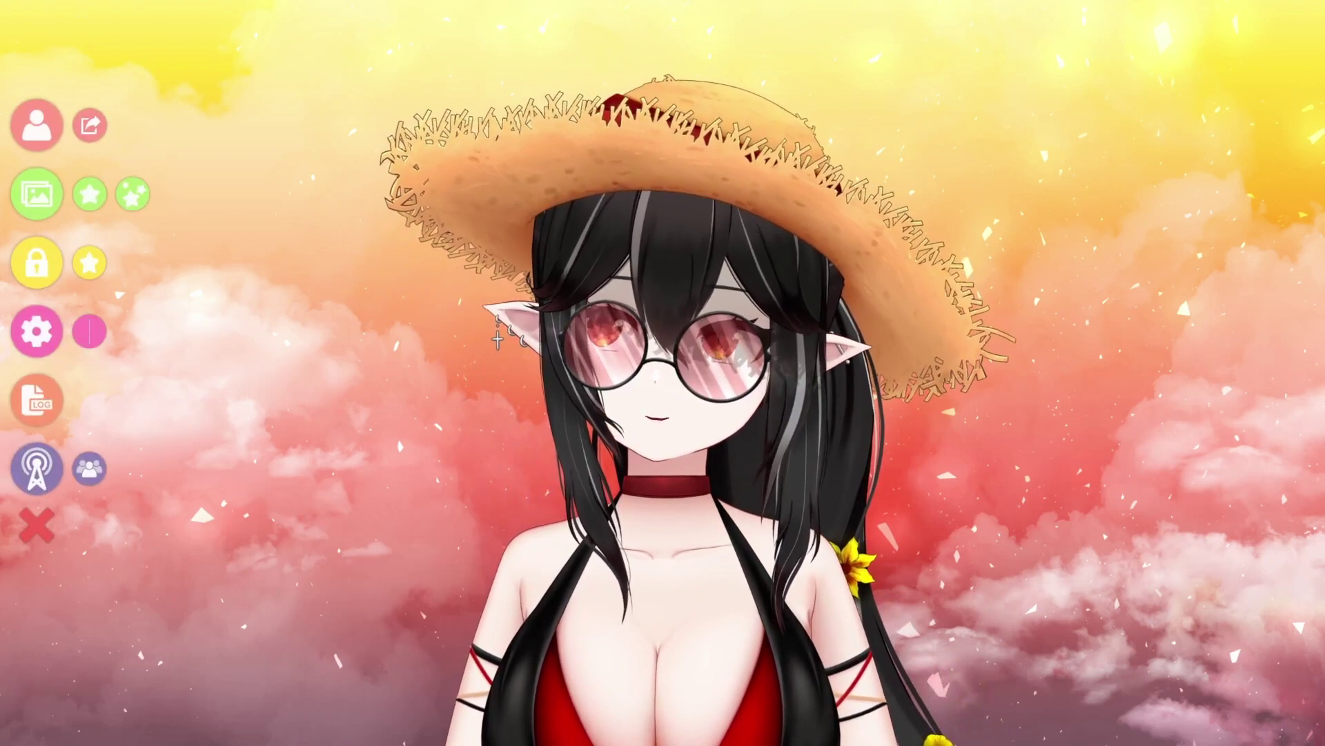
left_click(90, 125)
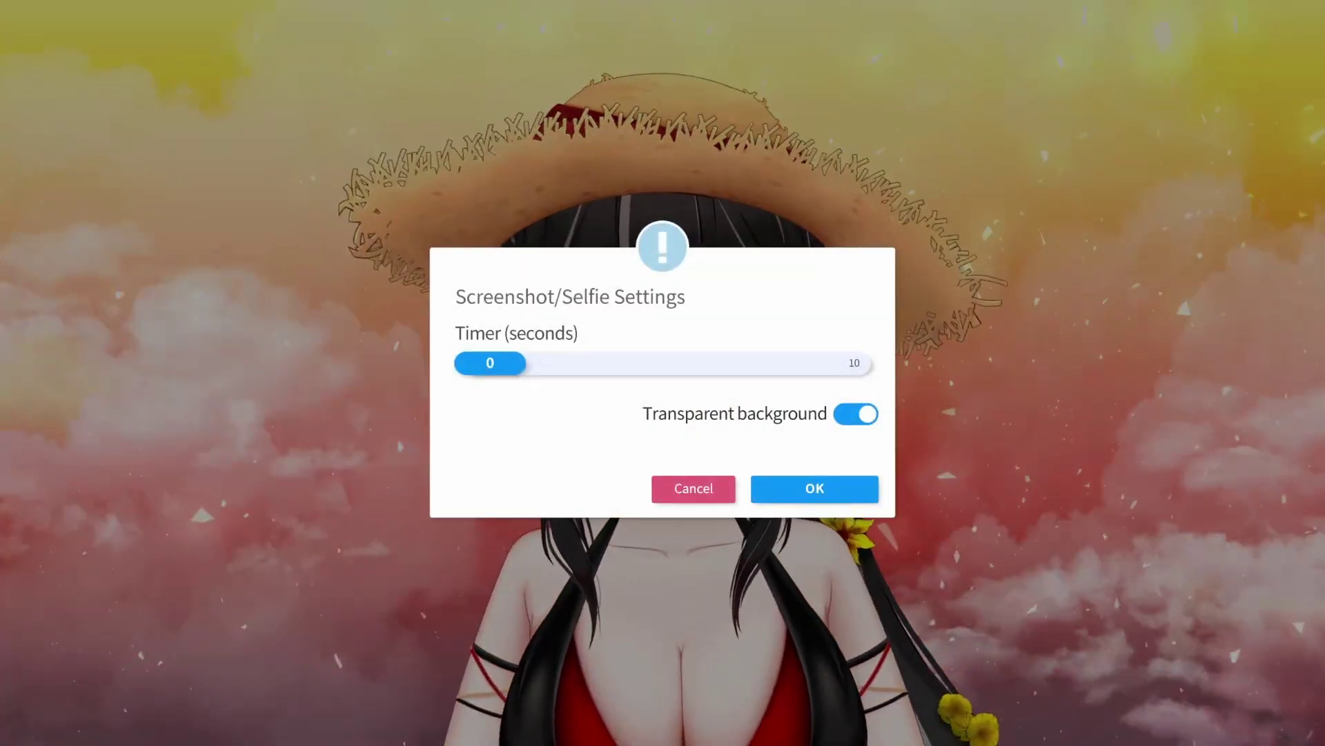